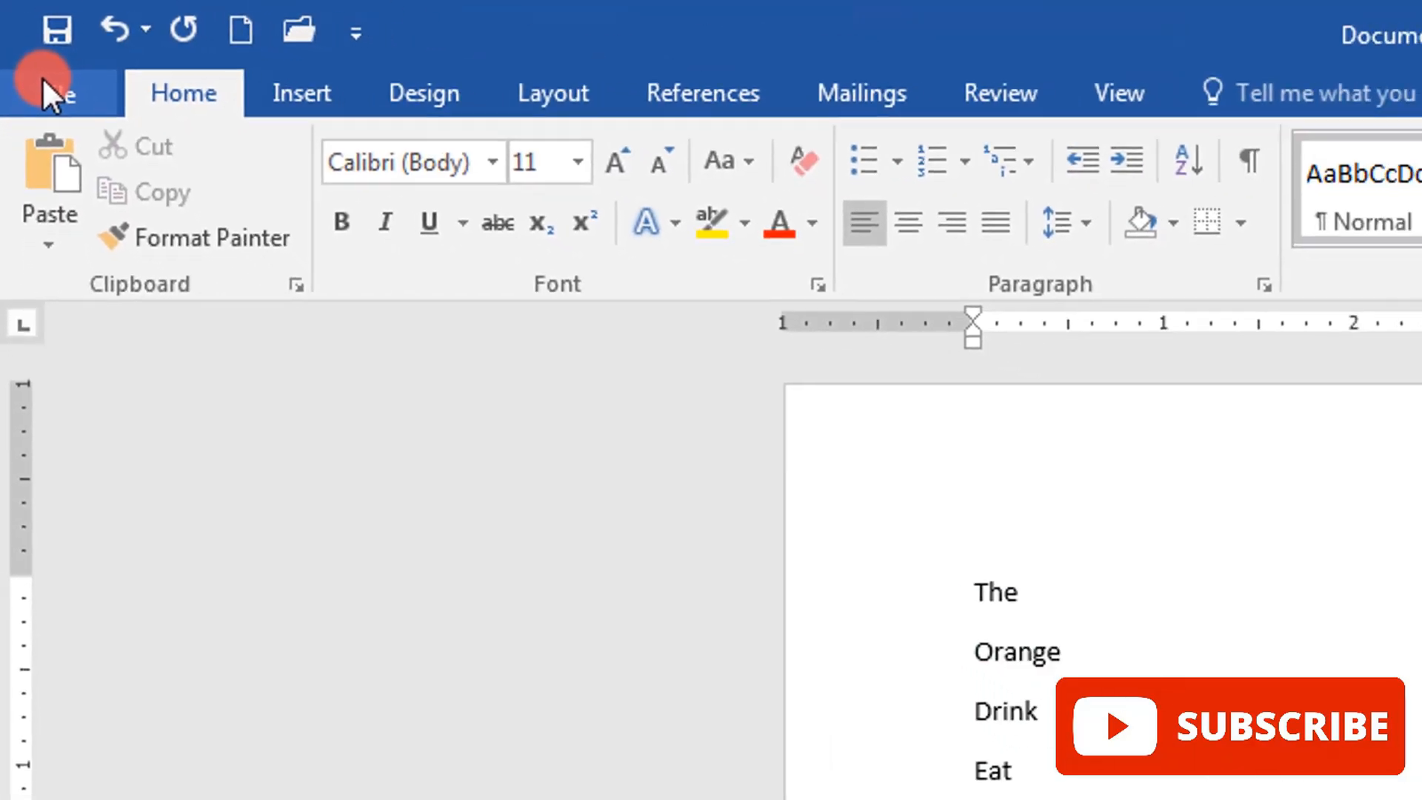
Step: Open the AutoCorrect options from Word's proofing settings
{"action": "left_click", "coordinate": [42, 77]}
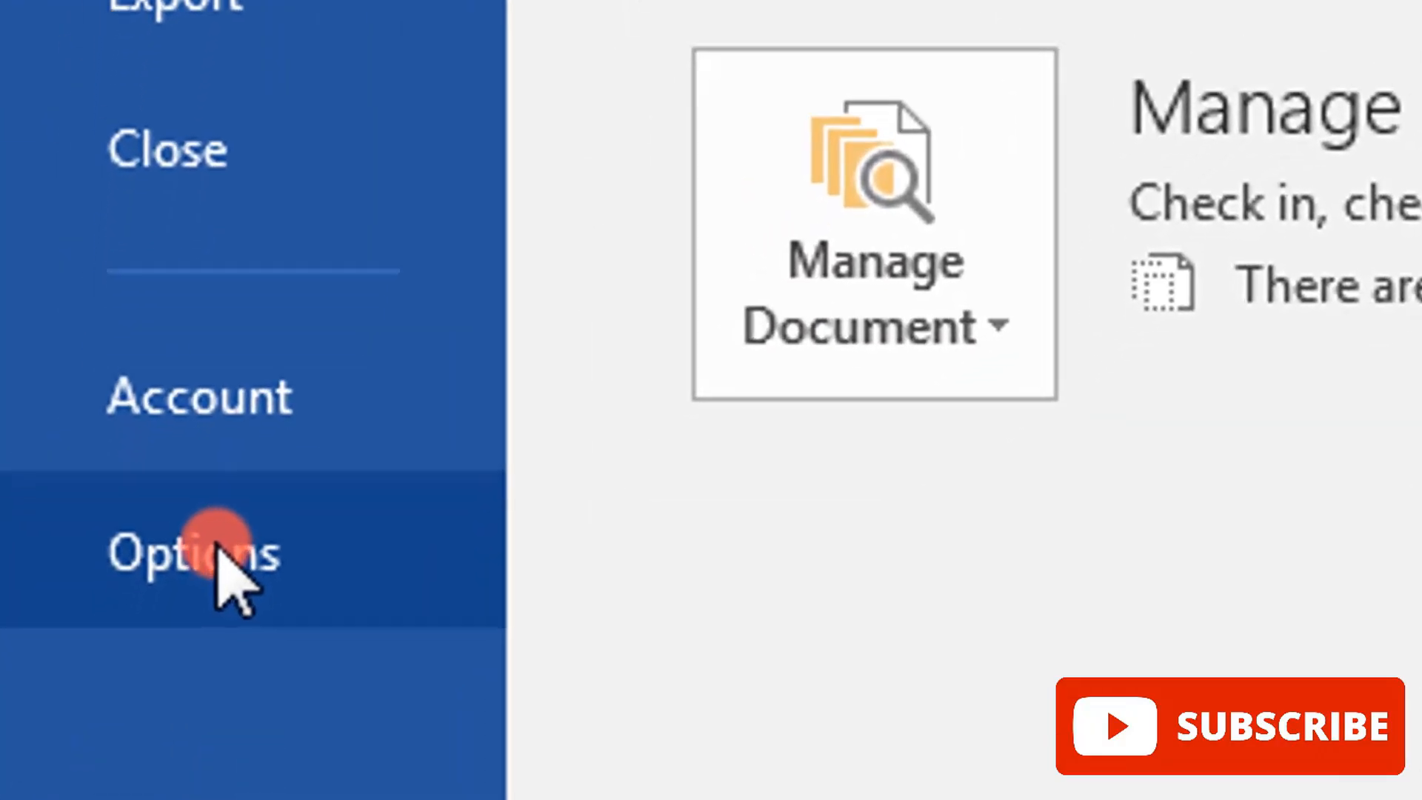
{"action": "left_click", "coordinate": [215, 571]}
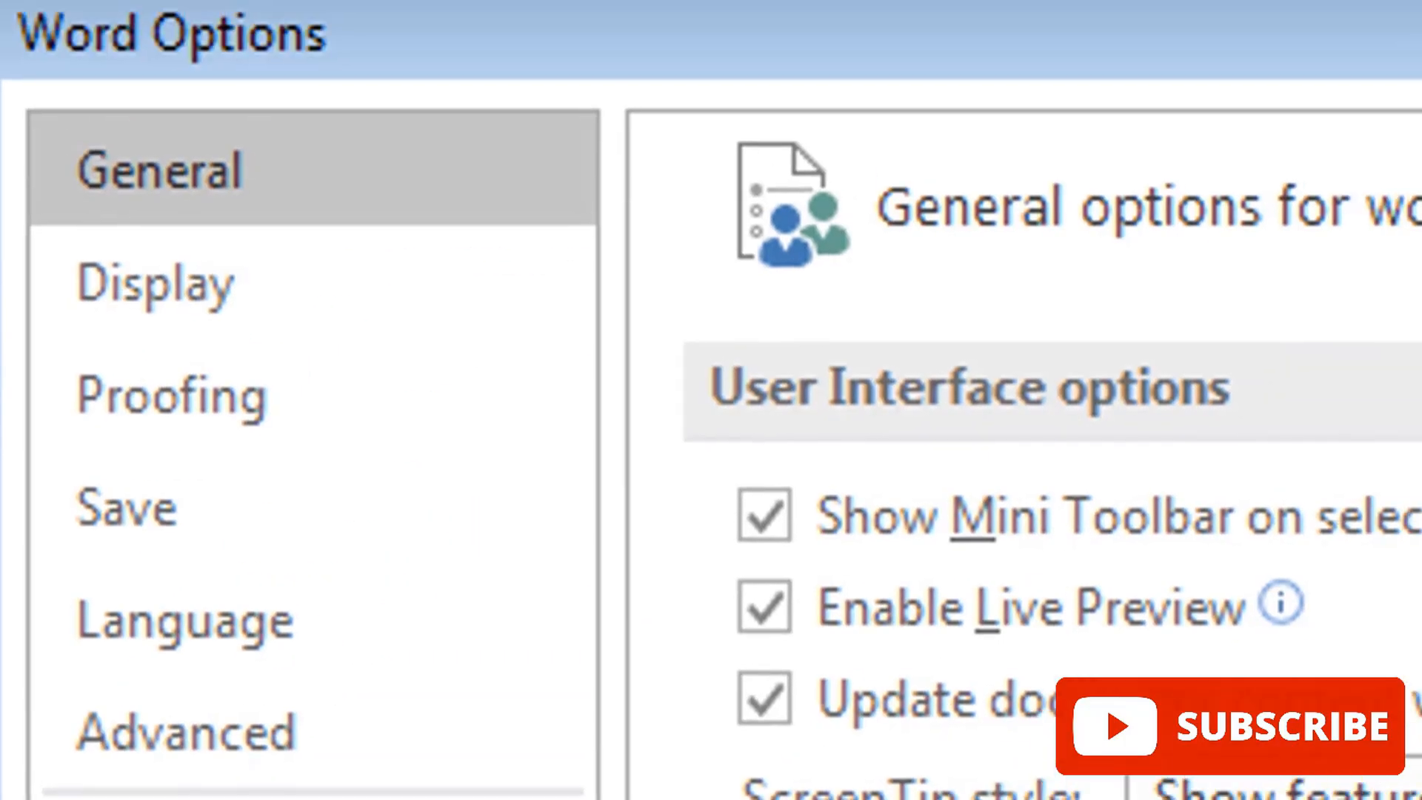
{"action": "left_click", "coordinate": [419, 410]}
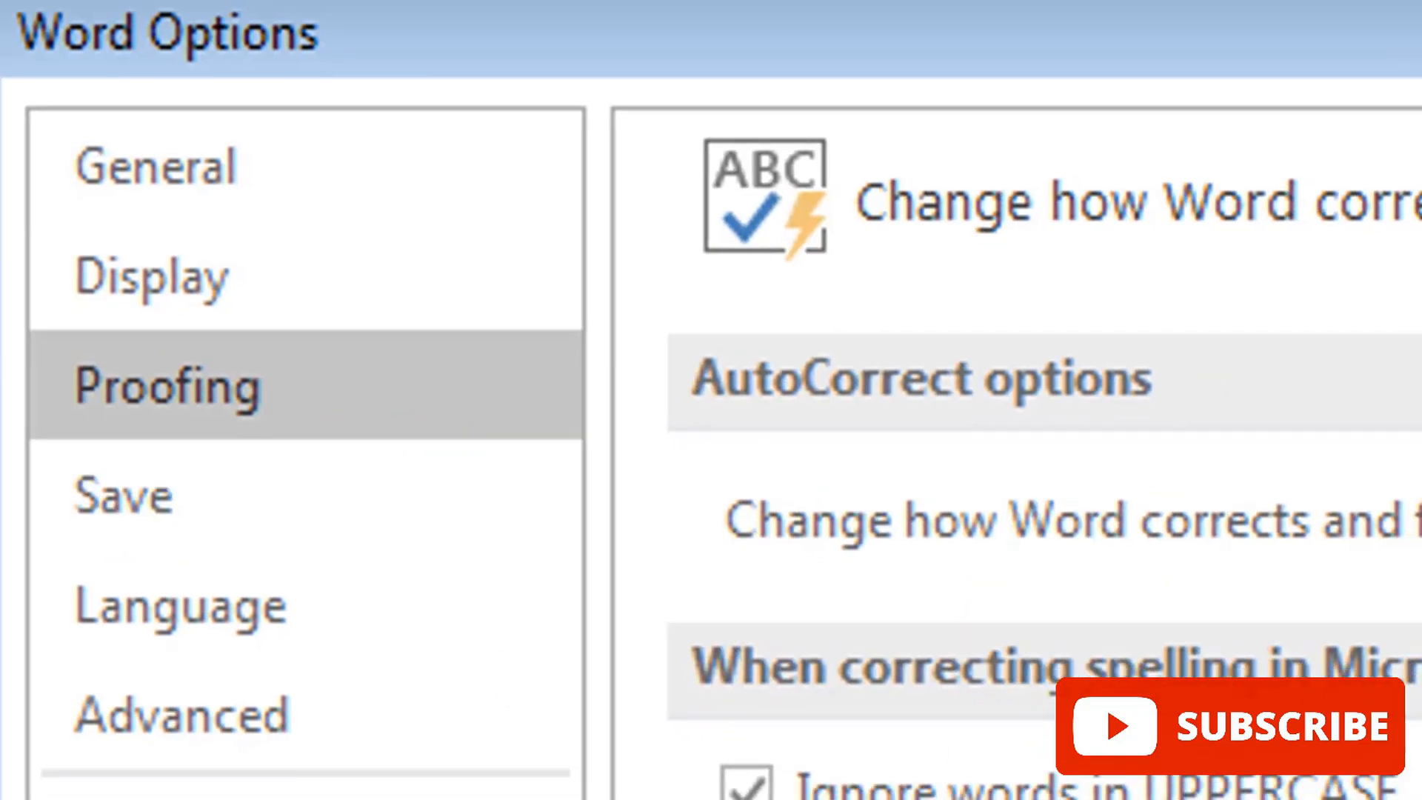
{"action": "left_click", "coordinate": [1238, 274]}
Step: Define an AutoCorrect replacement of "ttt" with "The Project Management Consultants and Financiers Inc."
{"action": "left_click", "coordinate": [515, 465]}
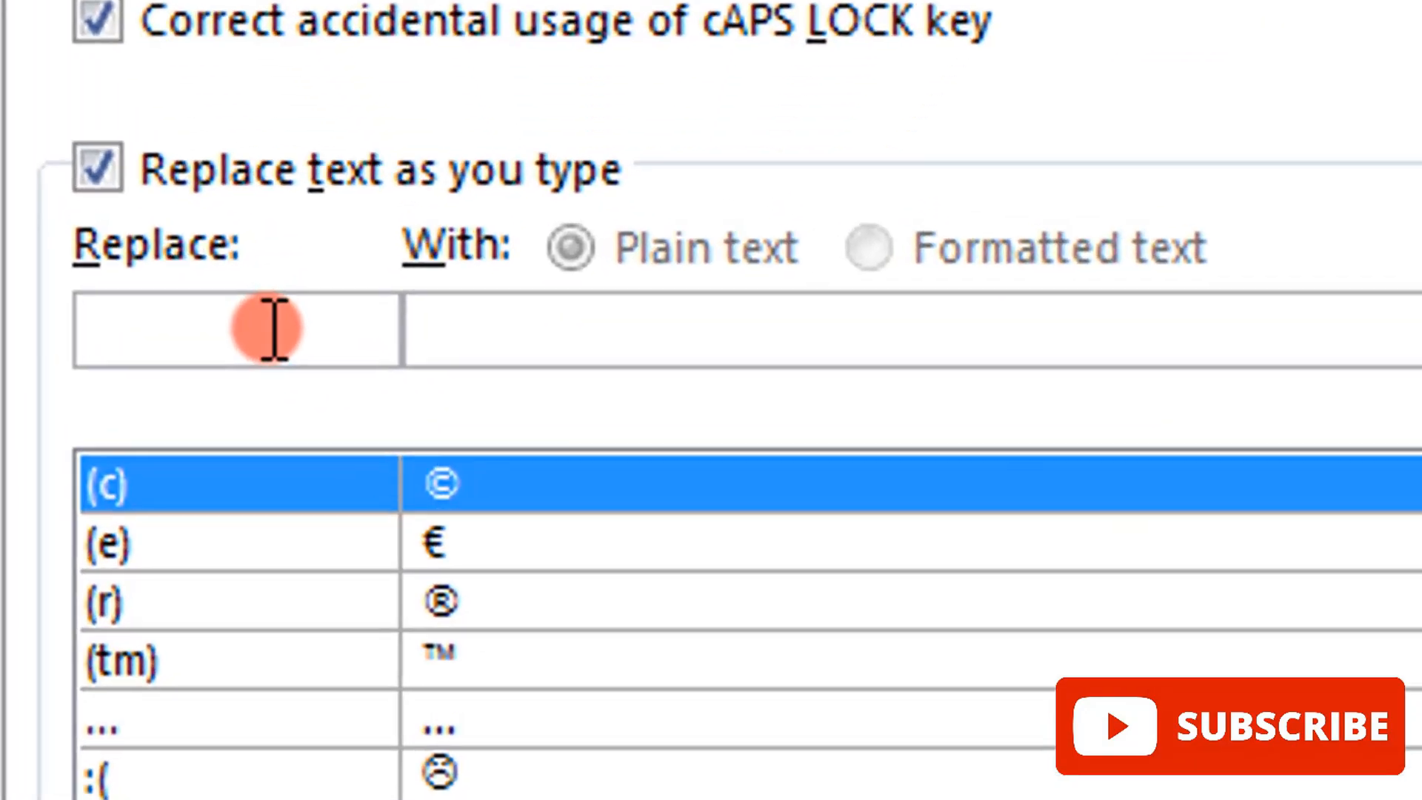
{"action": "type", "text": "ttt"}
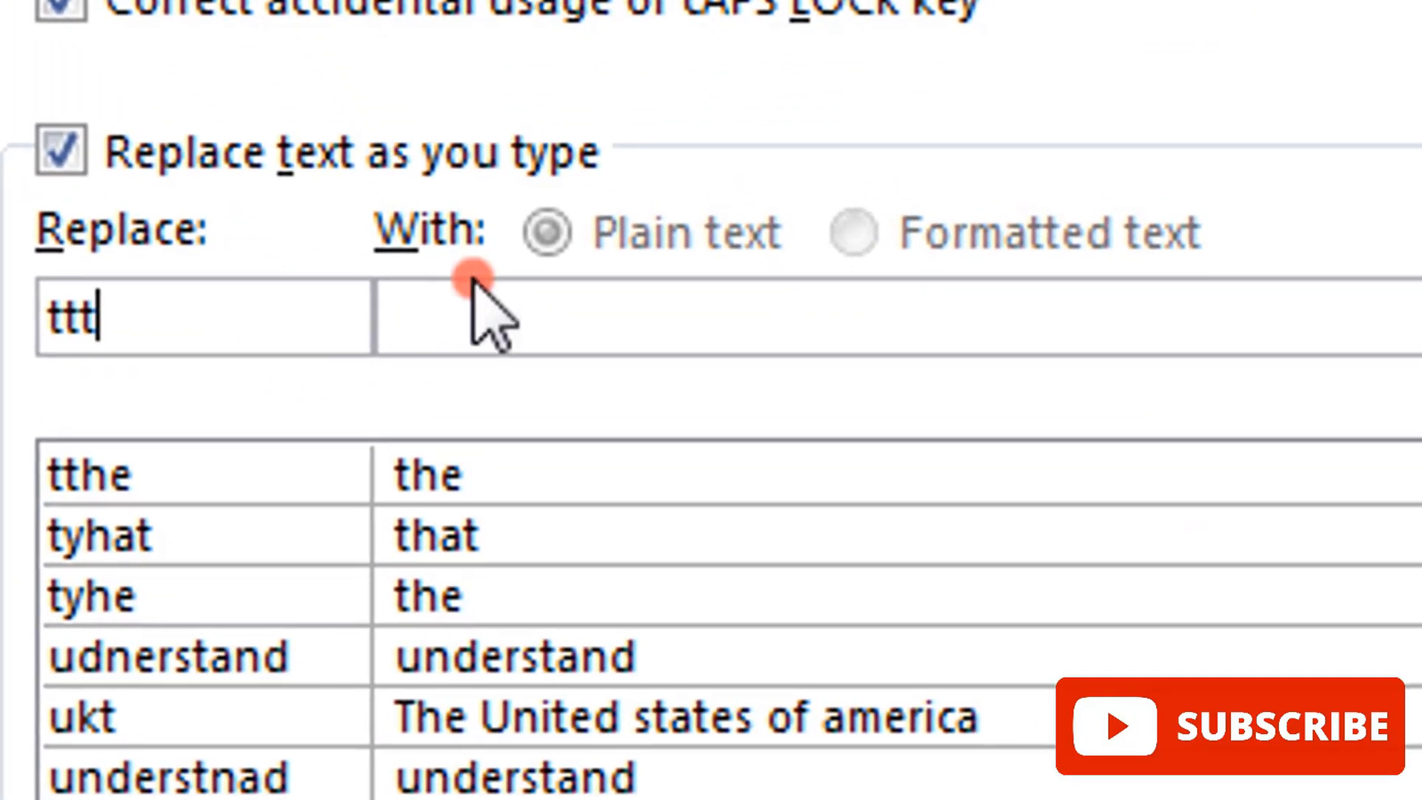
{"action": "left_click", "coordinate": [681, 317]}
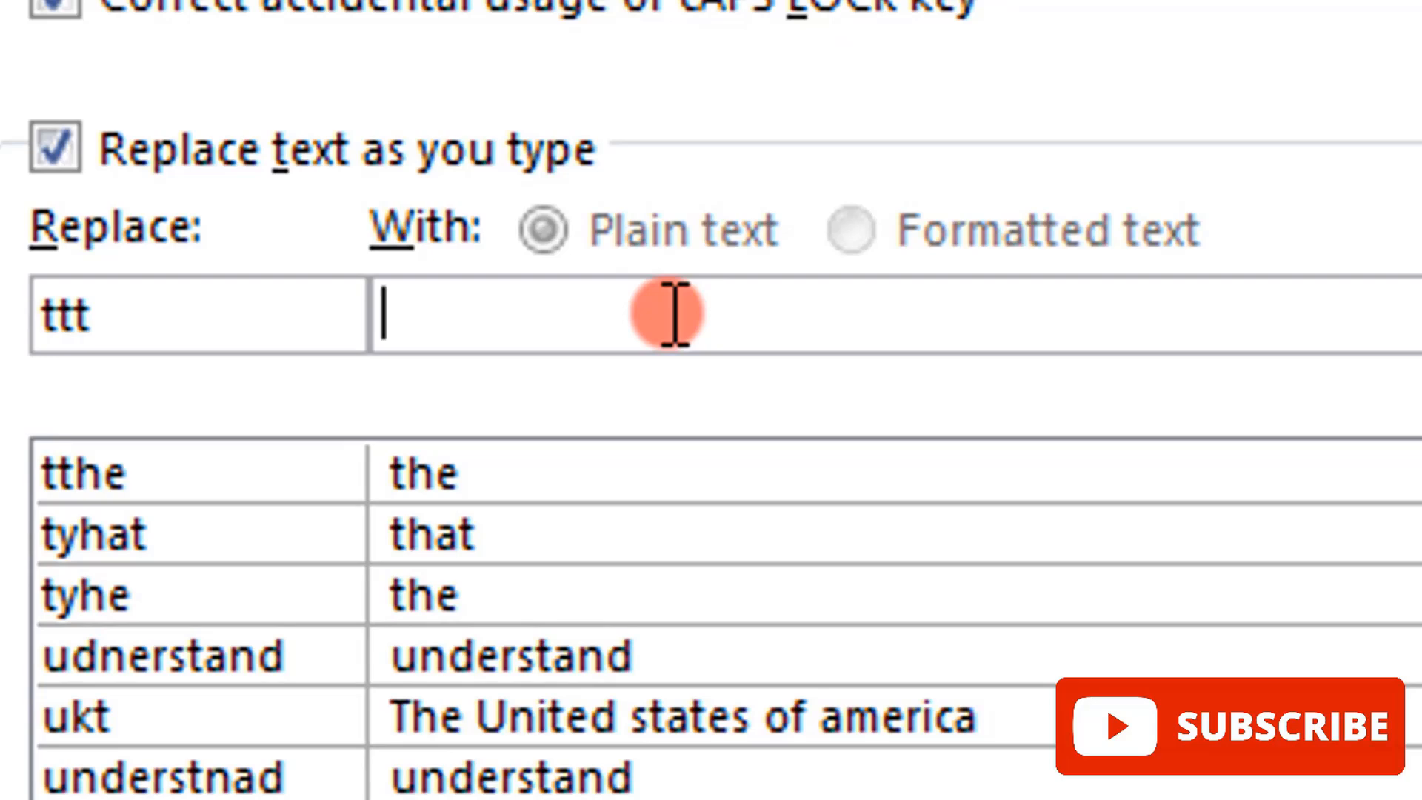
{"action": "type", "text": "The "}
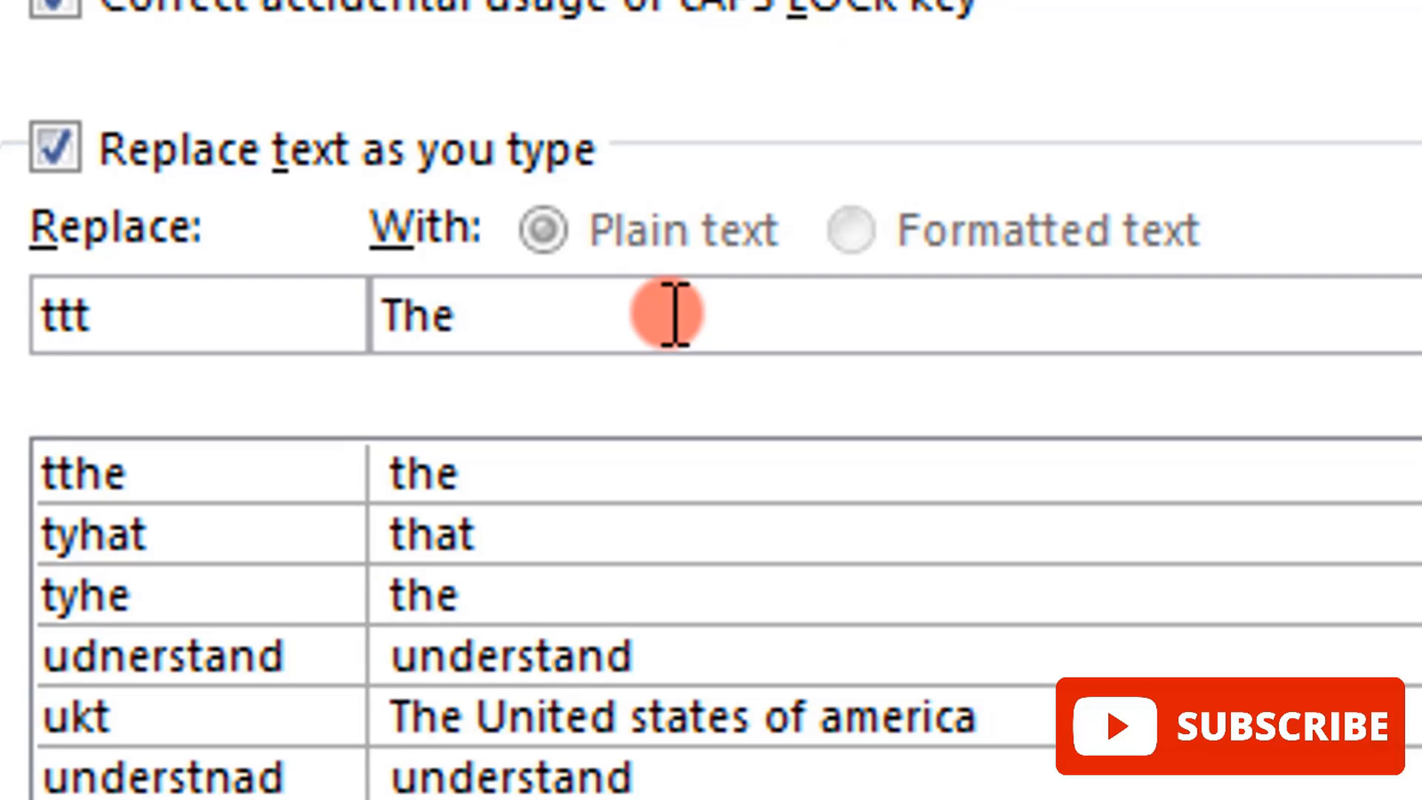
{"action": "type", "text": "Project"}
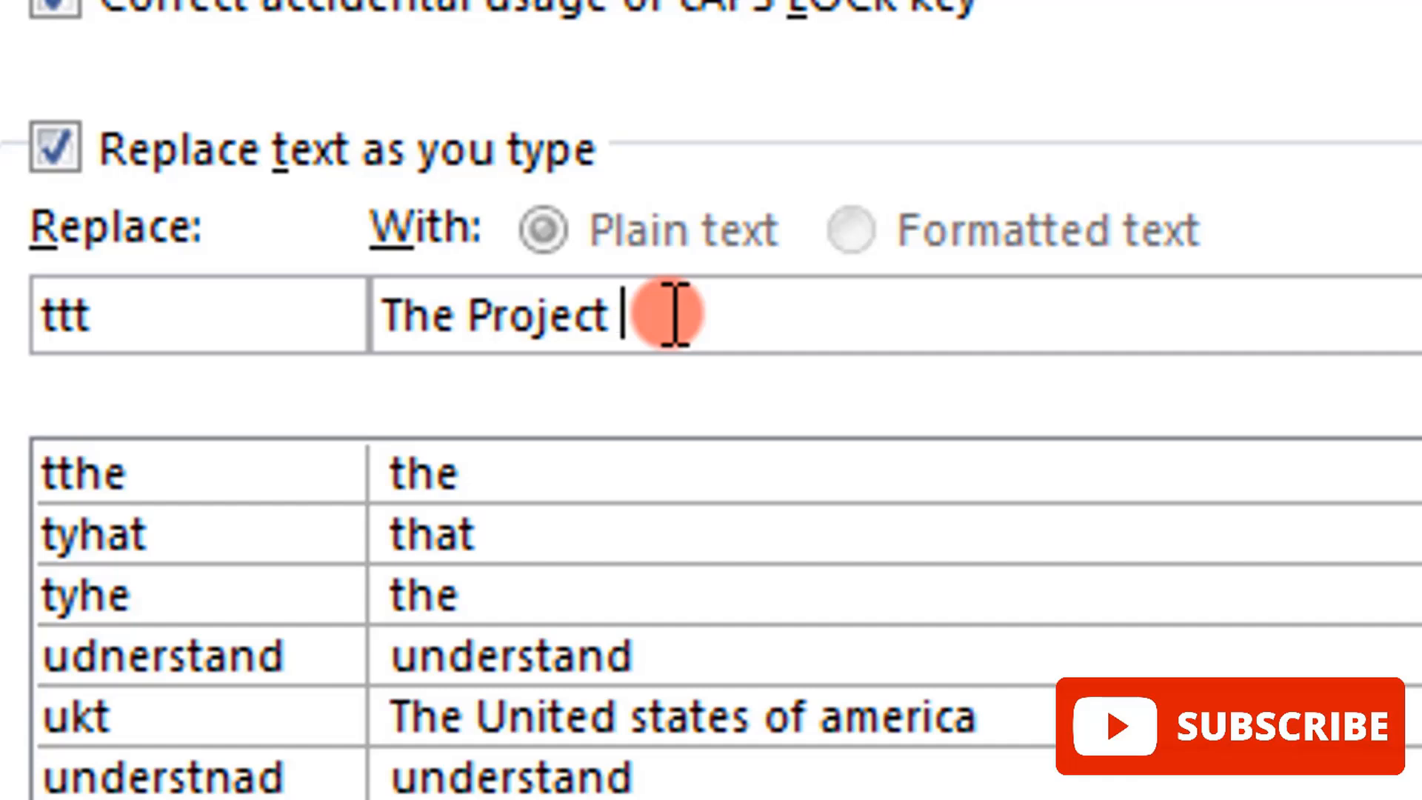
{"action": "type", "text": " Manageme"}
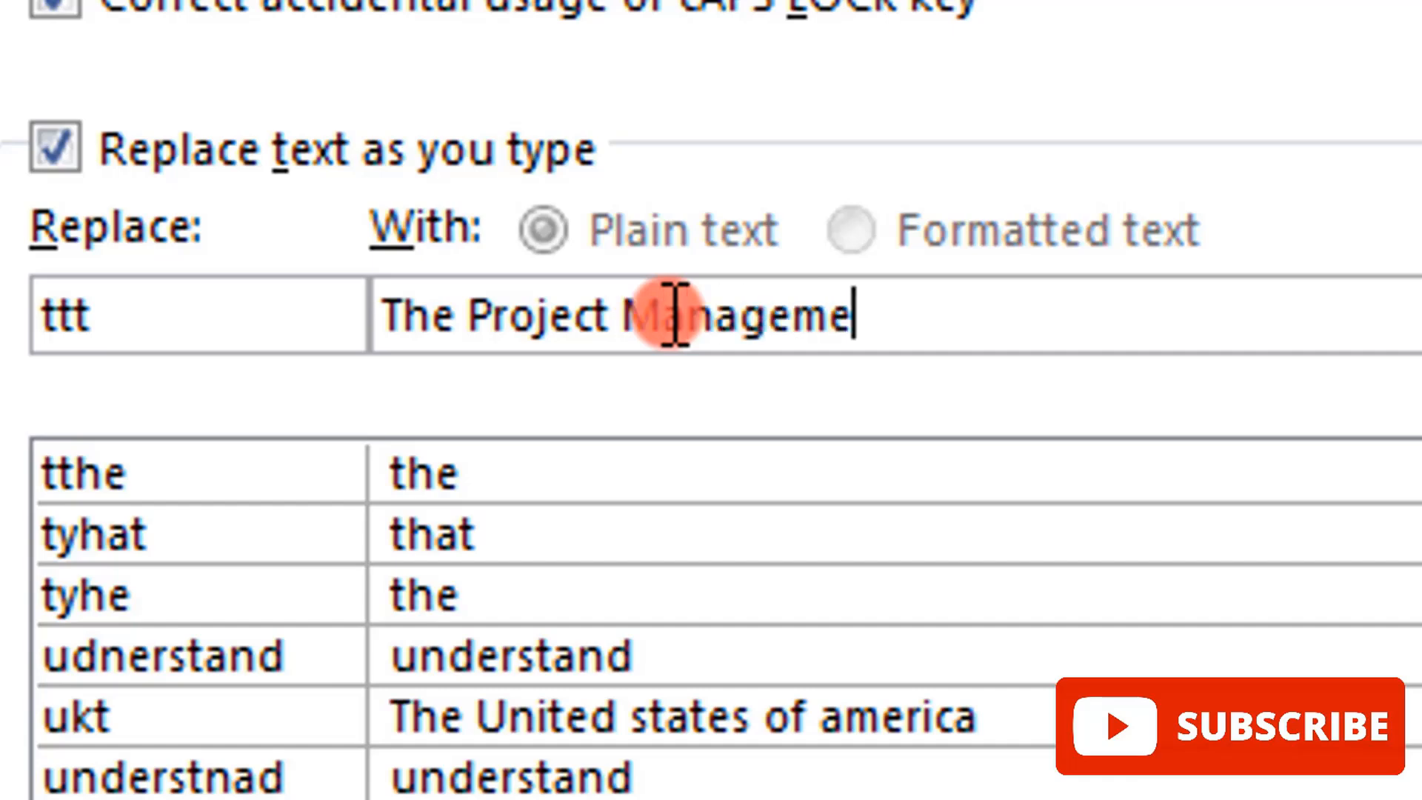
{"action": "type", "text": "nt and"}
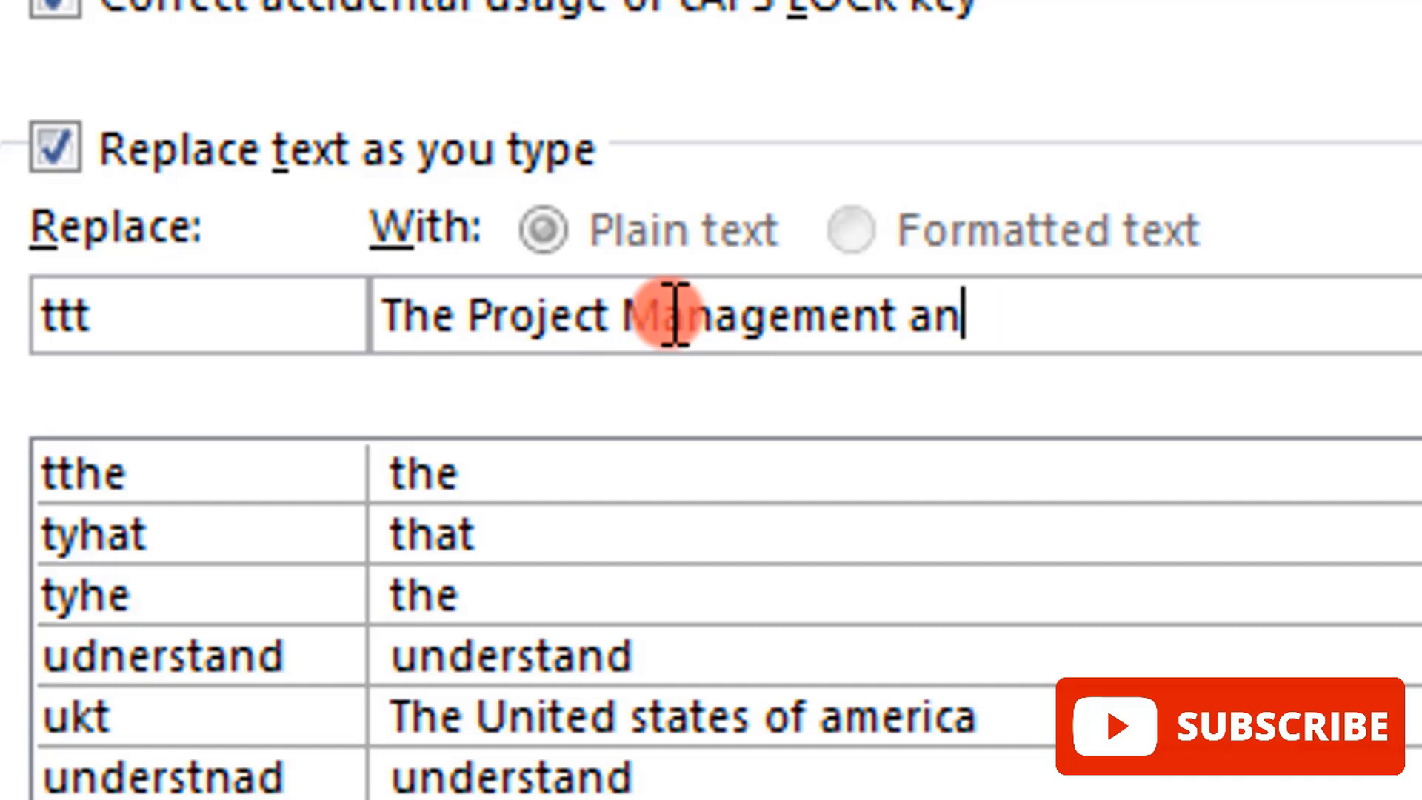
{"action": "key", "text": "BackSpace"}
{"action": "key", "text": "BackSpace"}
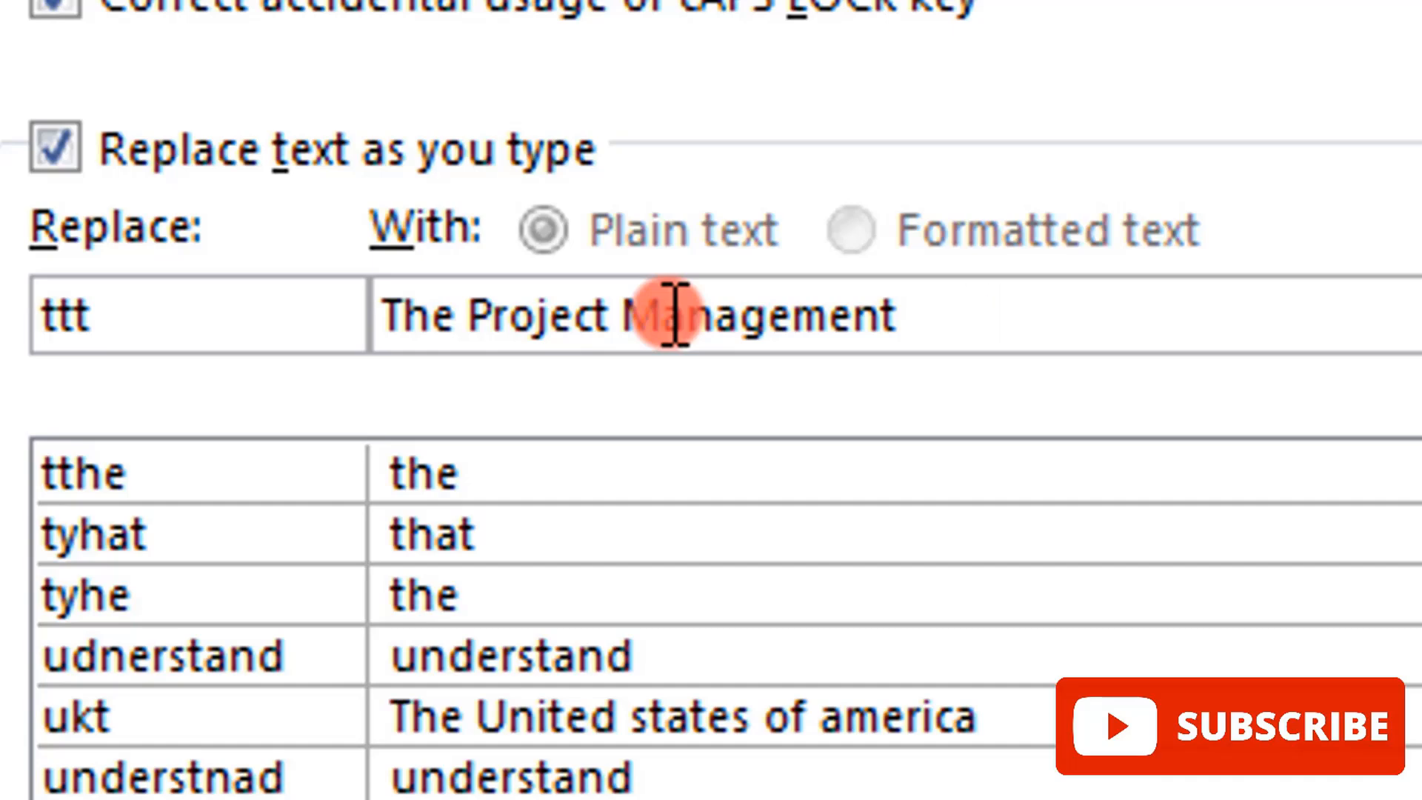
{"action": "type", "text": "Consulta"}
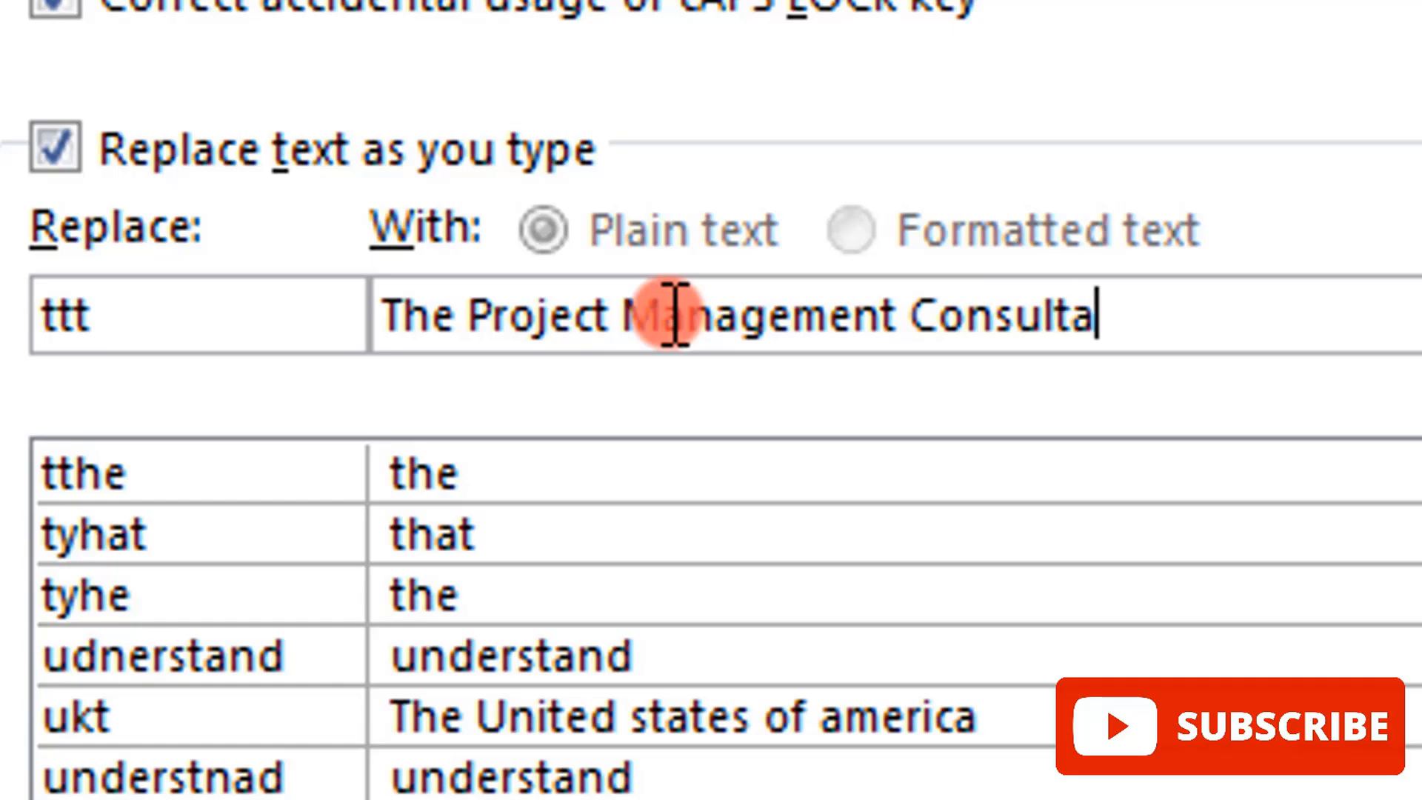
{"action": "type", "text": "nts and fina"}
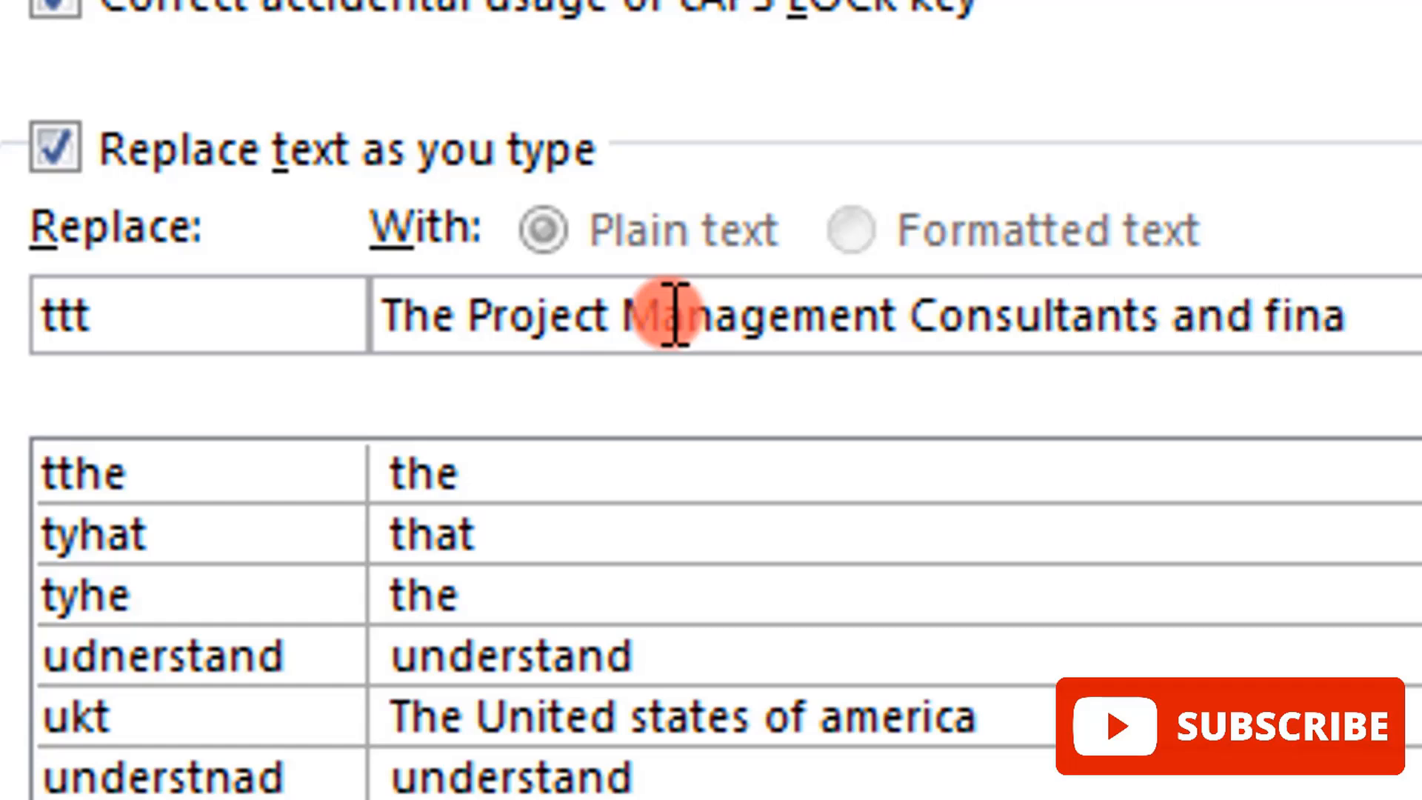
{"action": "key", "text": "BackSpace"}
{"action": "key", "text": "BackSpace"}
{"action": "key", "text": "BackSpace"}
{"action": "key", "text": "BackSpace"}
{"action": "type", "text": "Finan"}
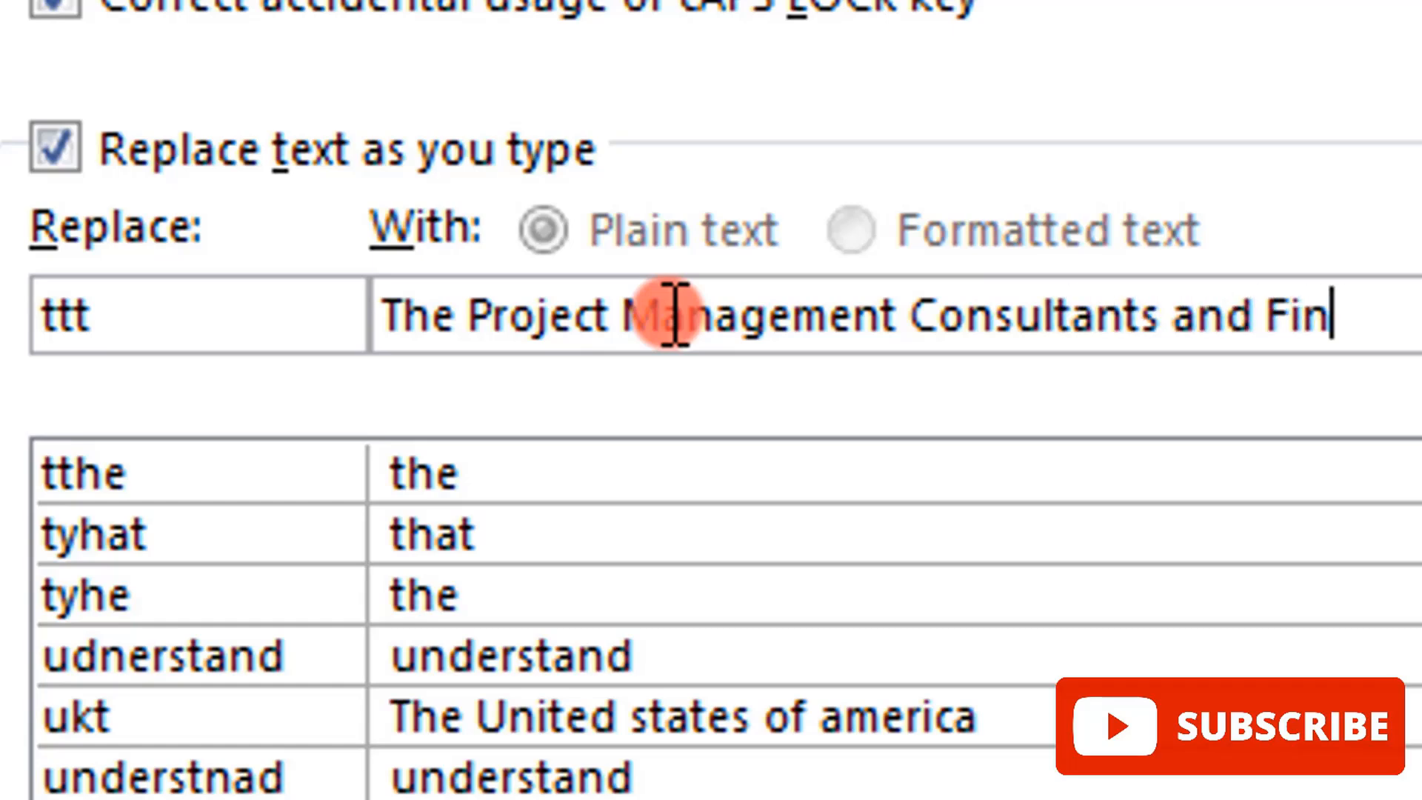
{"action": "type", "text": "cia"}
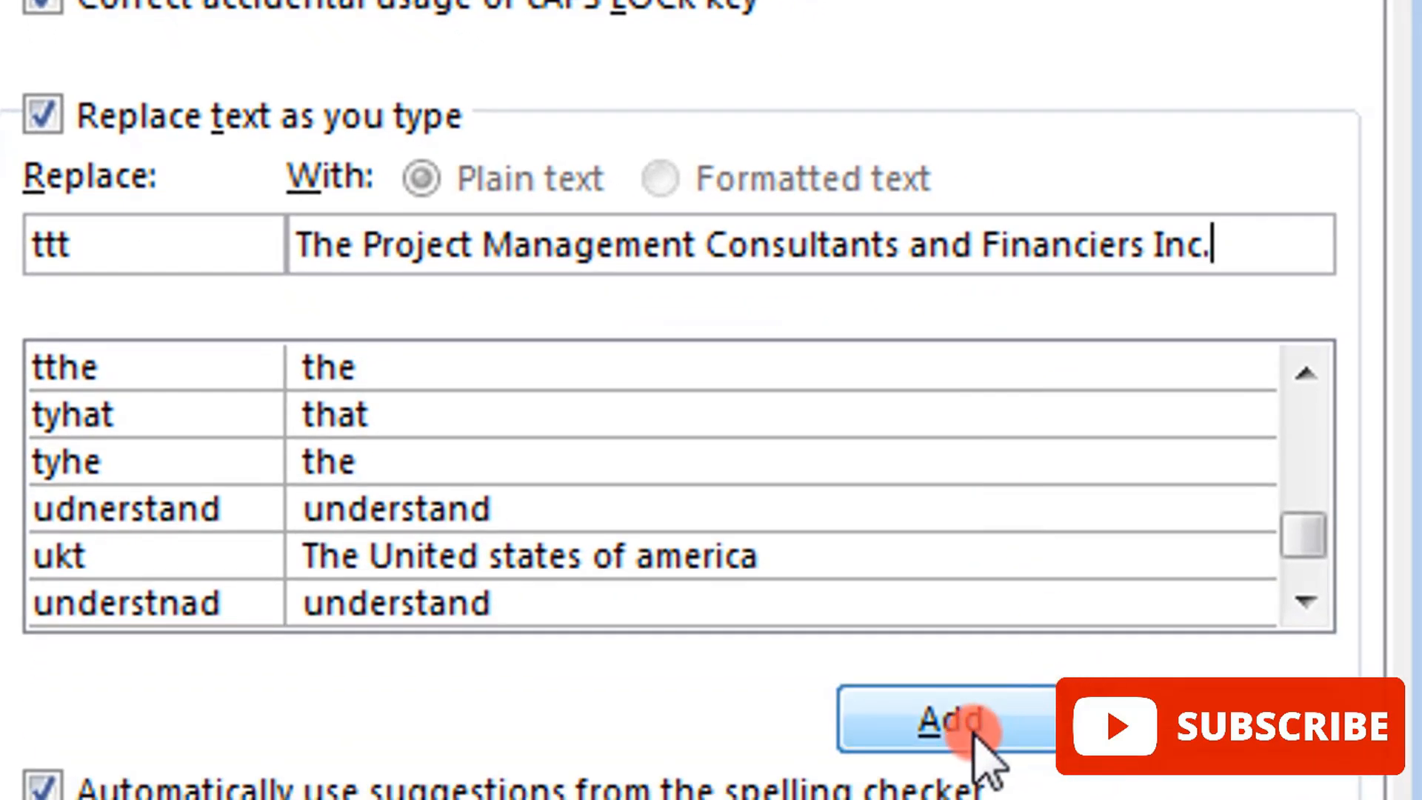
Step: Add the "ttt" entry to the AutoCorrect list and accept the changes to return to the document
{"action": "left_click", "coordinate": [1023, 786]}
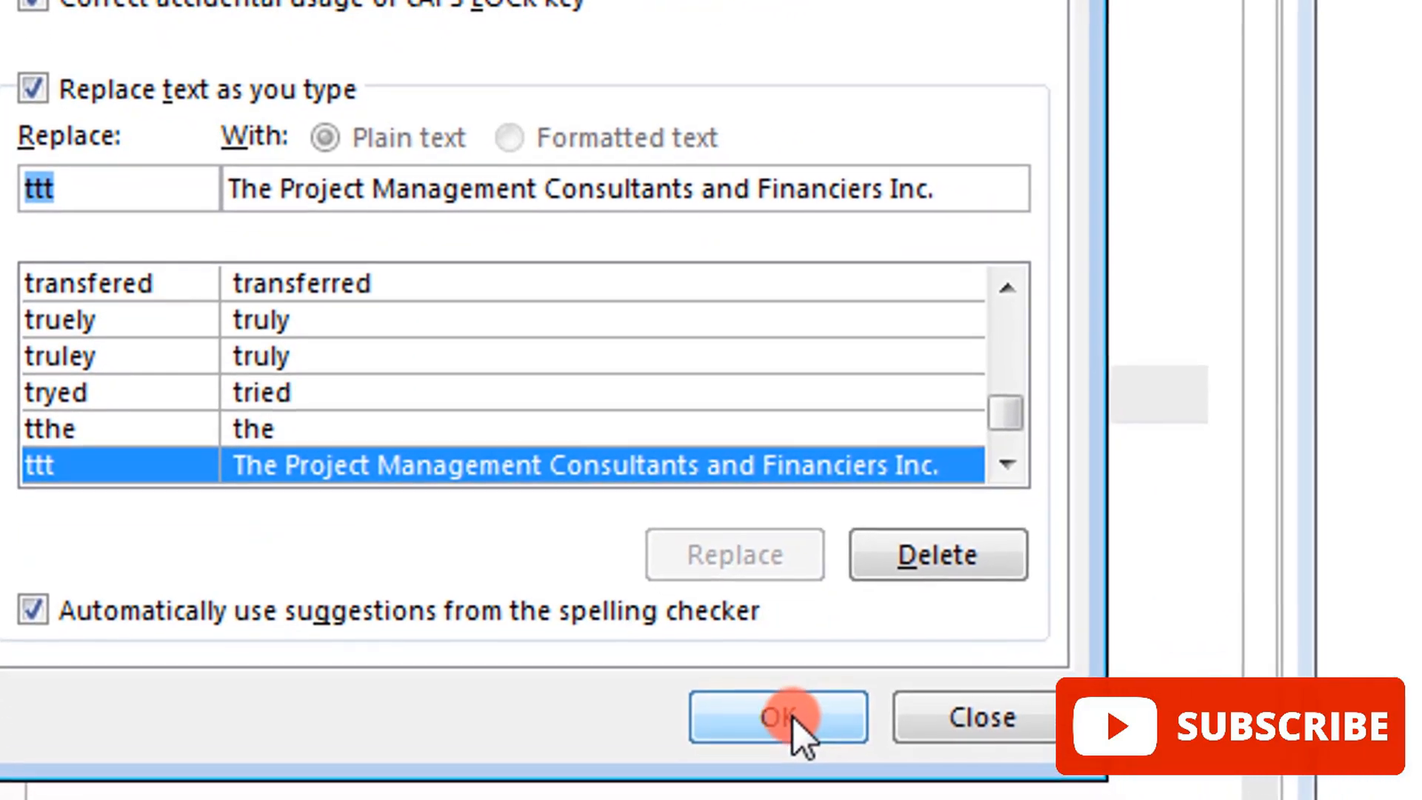
{"action": "left_click", "coordinate": [793, 717]}
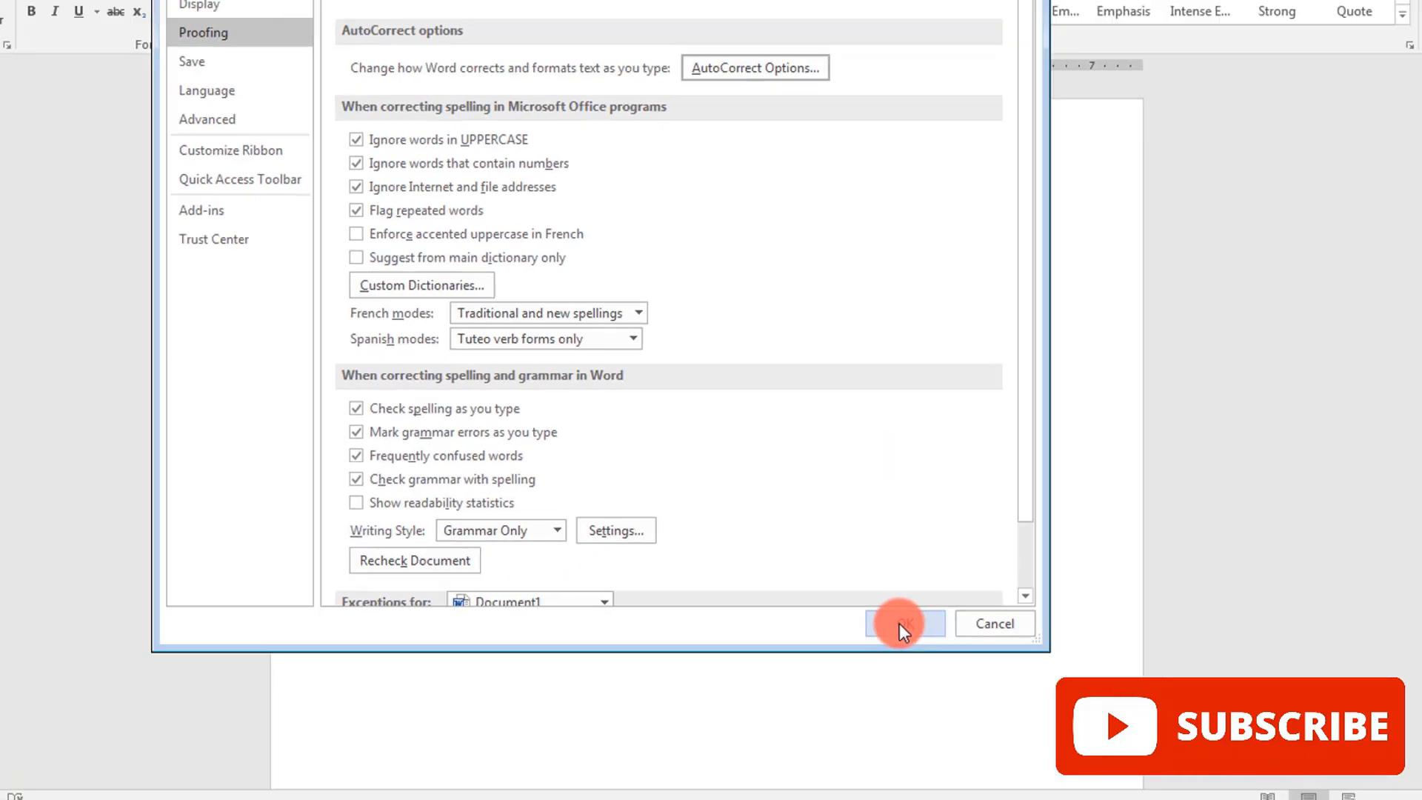
{"action": "left_click", "coordinate": [899, 712]}
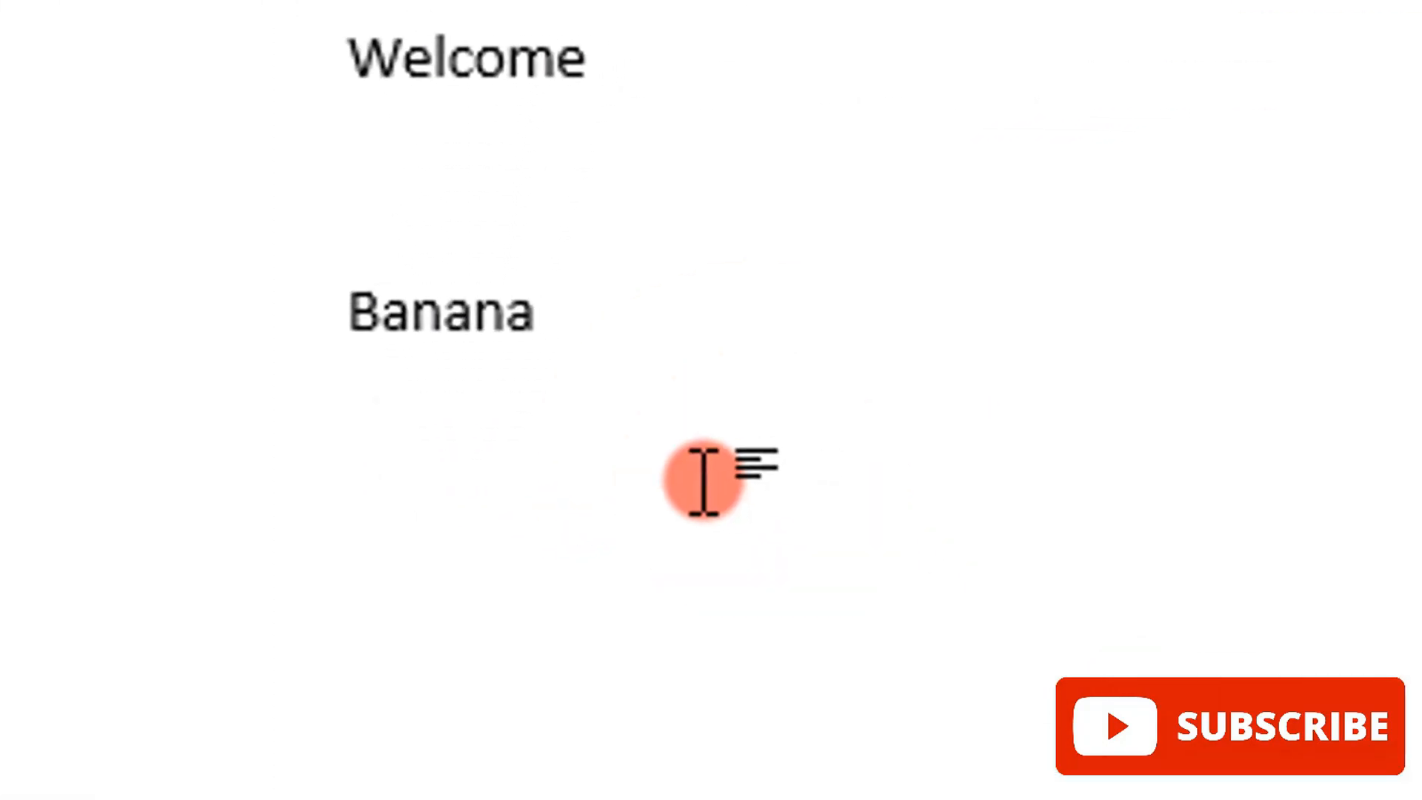
Step: Test the new AutoCorrect entry by entering "ttt" on two separate lines below "Banana"
{"action": "type", "text": "ttt"}
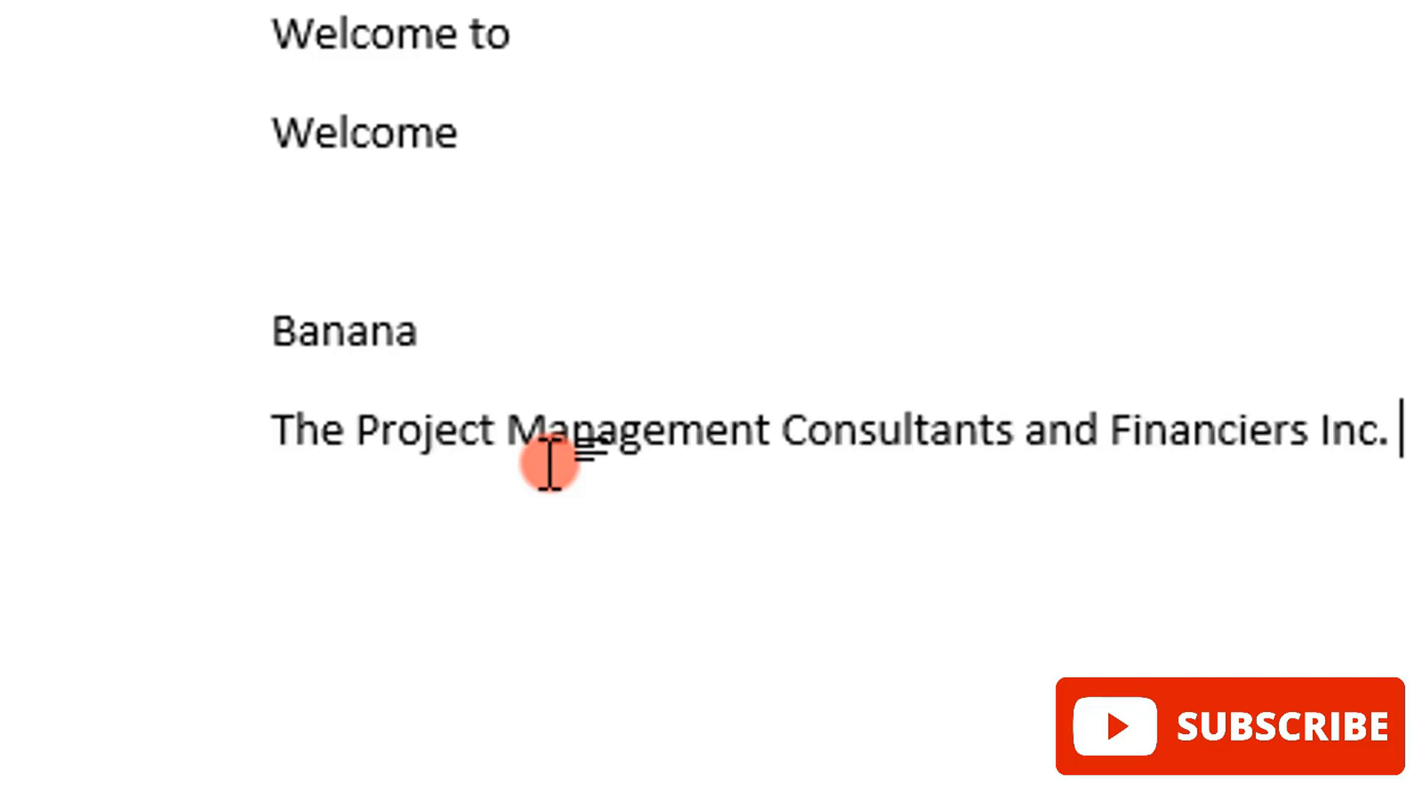
{"action": "left_click", "coordinate": [457, 397]}
{"action": "left_click", "coordinate": [437, 443]}
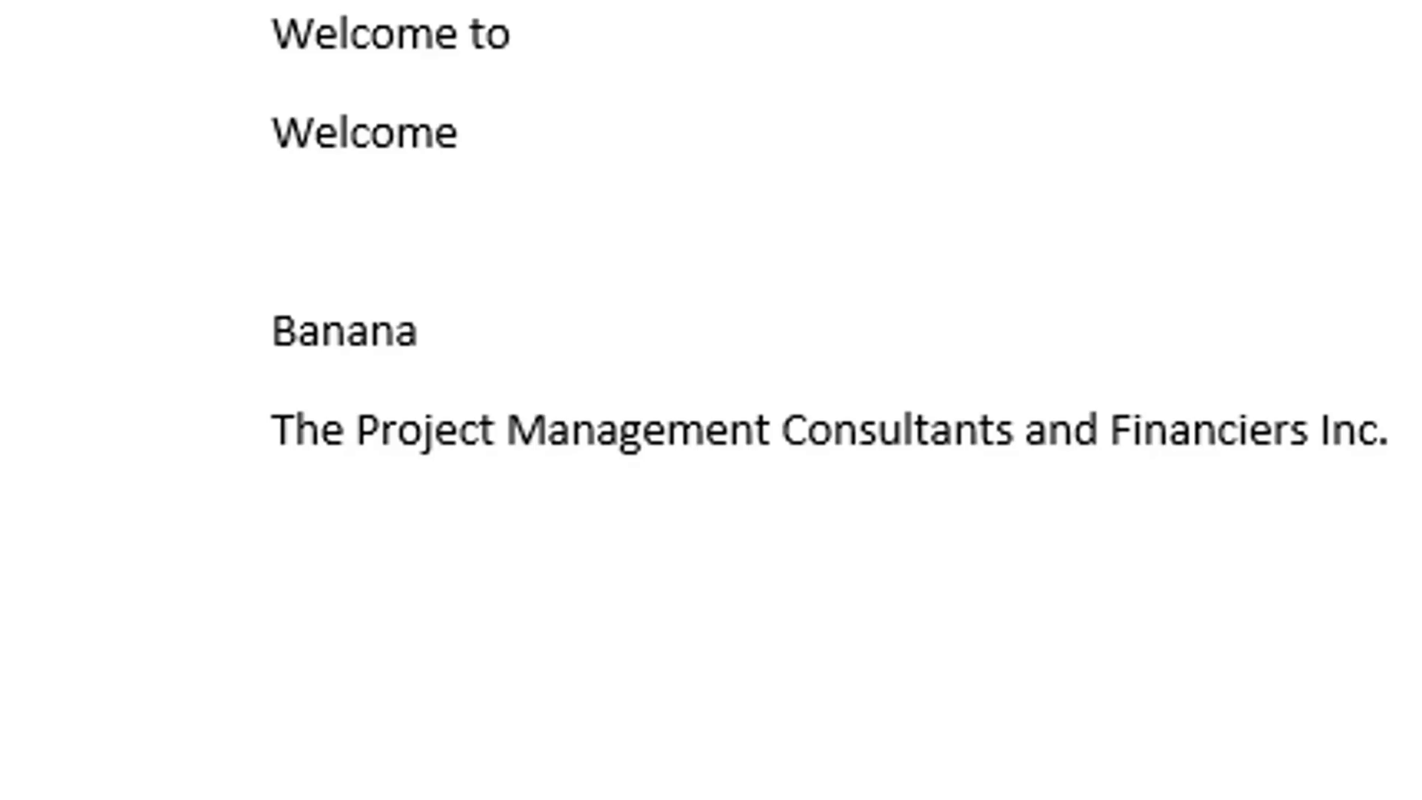
{"action": "type", "text": "ttt"}
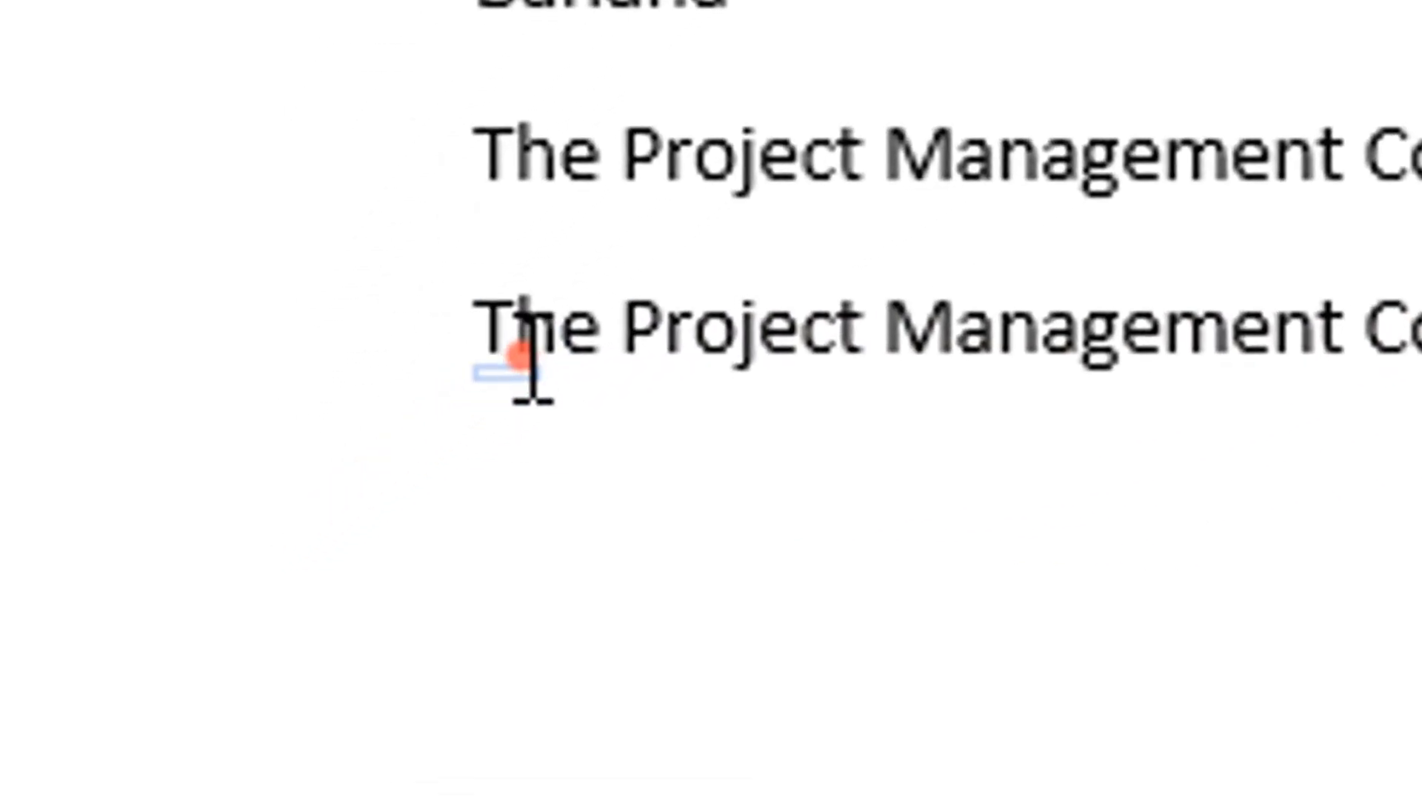
Step: Change the automatically corrected company name on the last line back to "ttt" with its AutoCorrect options
{"action": "mouse_move", "coordinate": [524, 404]}
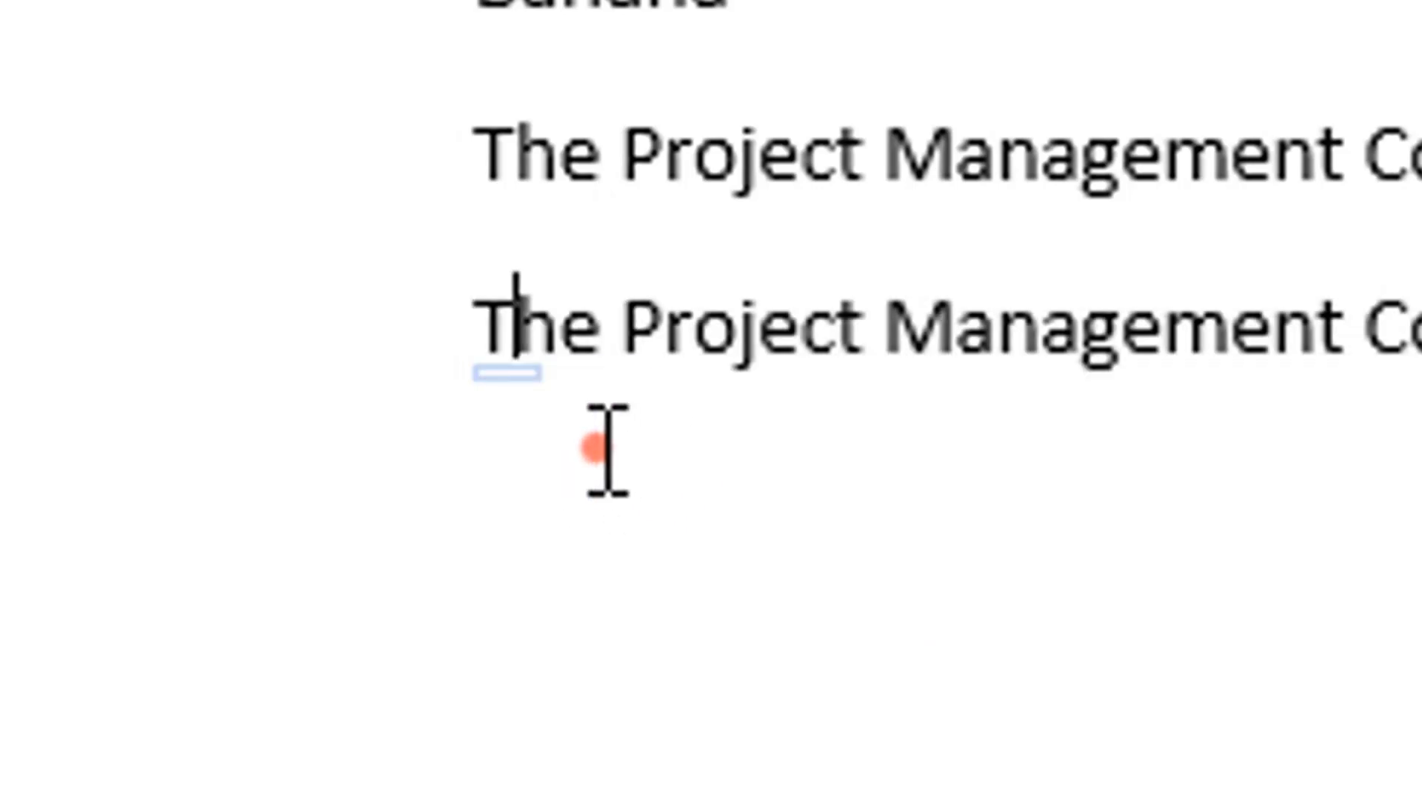
{"action": "left_click", "coordinate": [574, 417]}
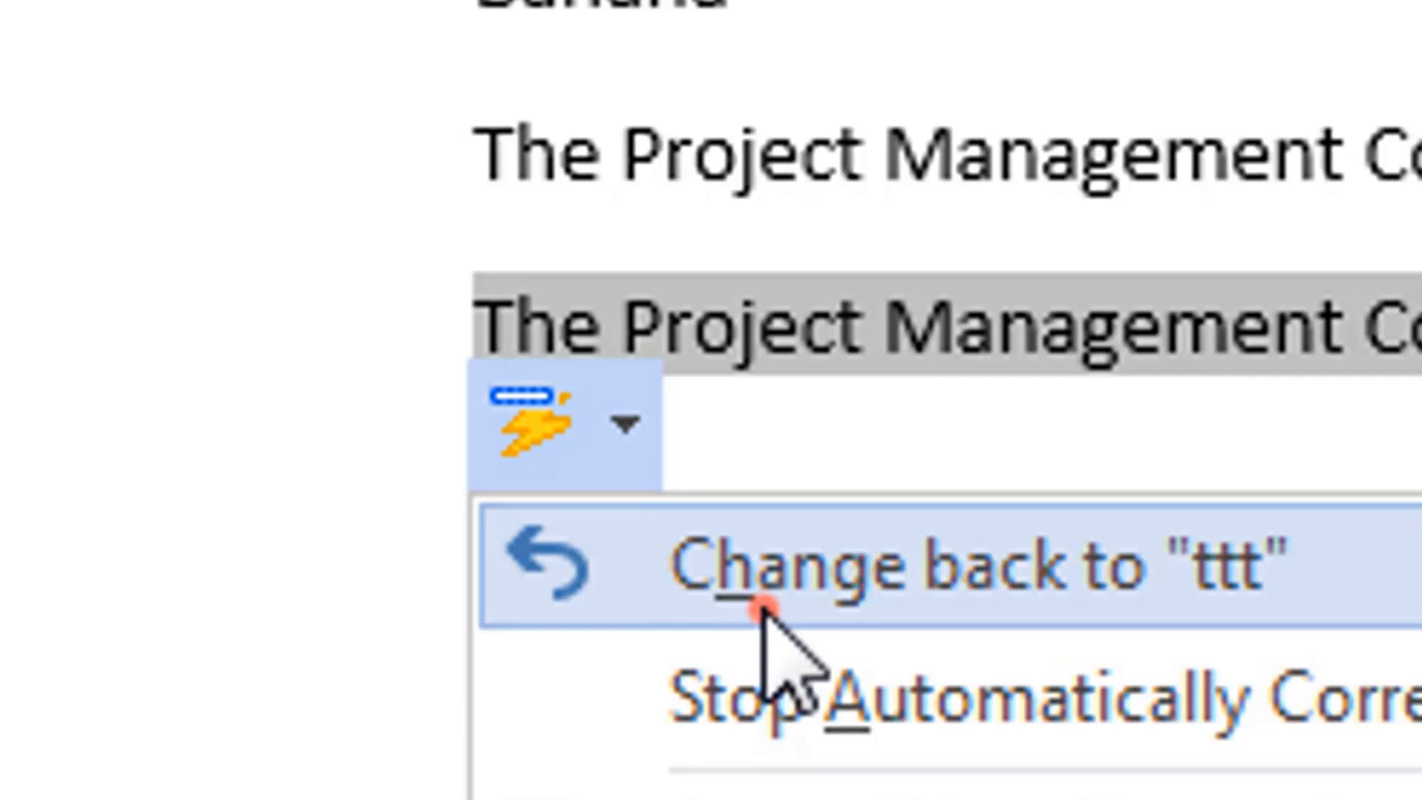
{"action": "key", "text": "Escape"}
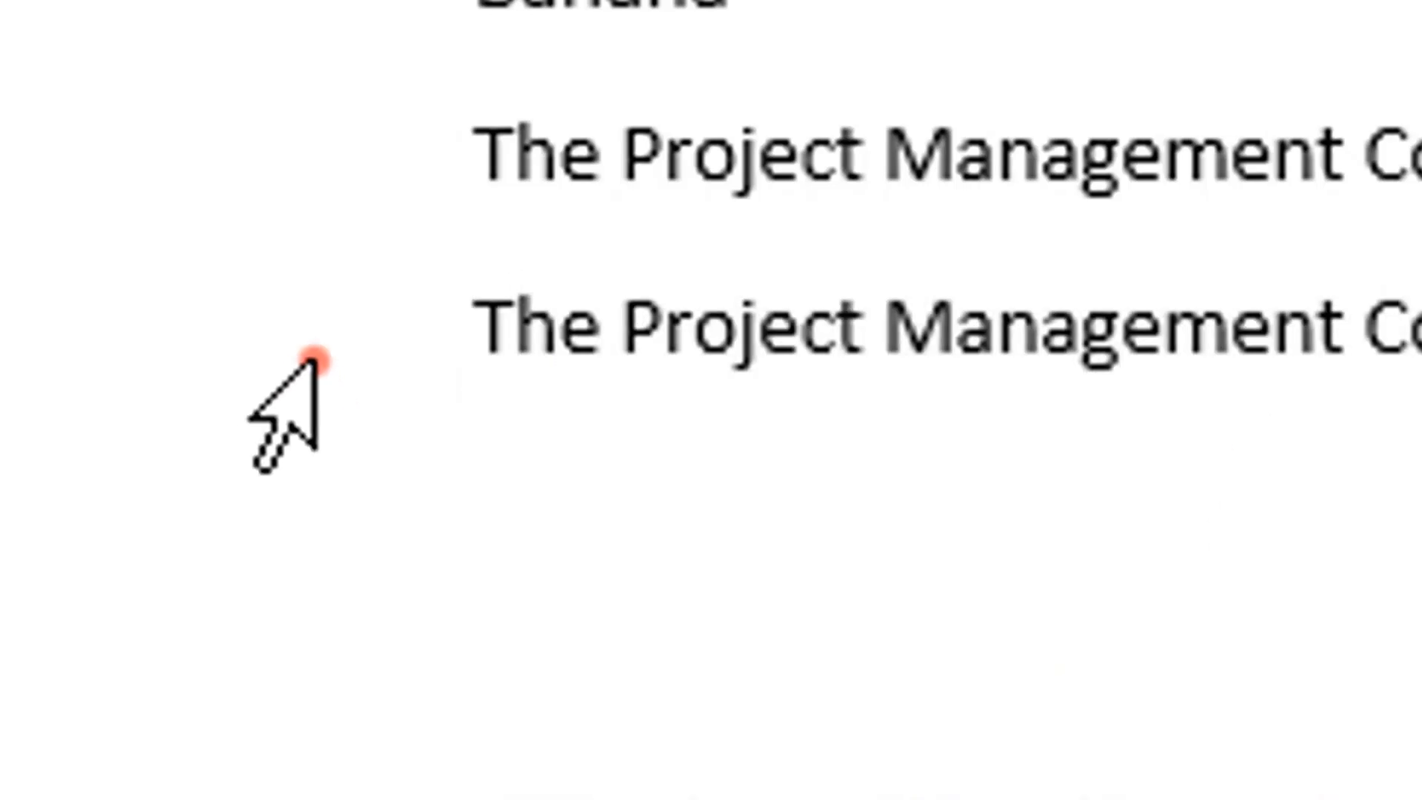
{"action": "mouse_move", "coordinate": [559, 363]}
{"action": "left_click", "coordinate": [600, 449]}
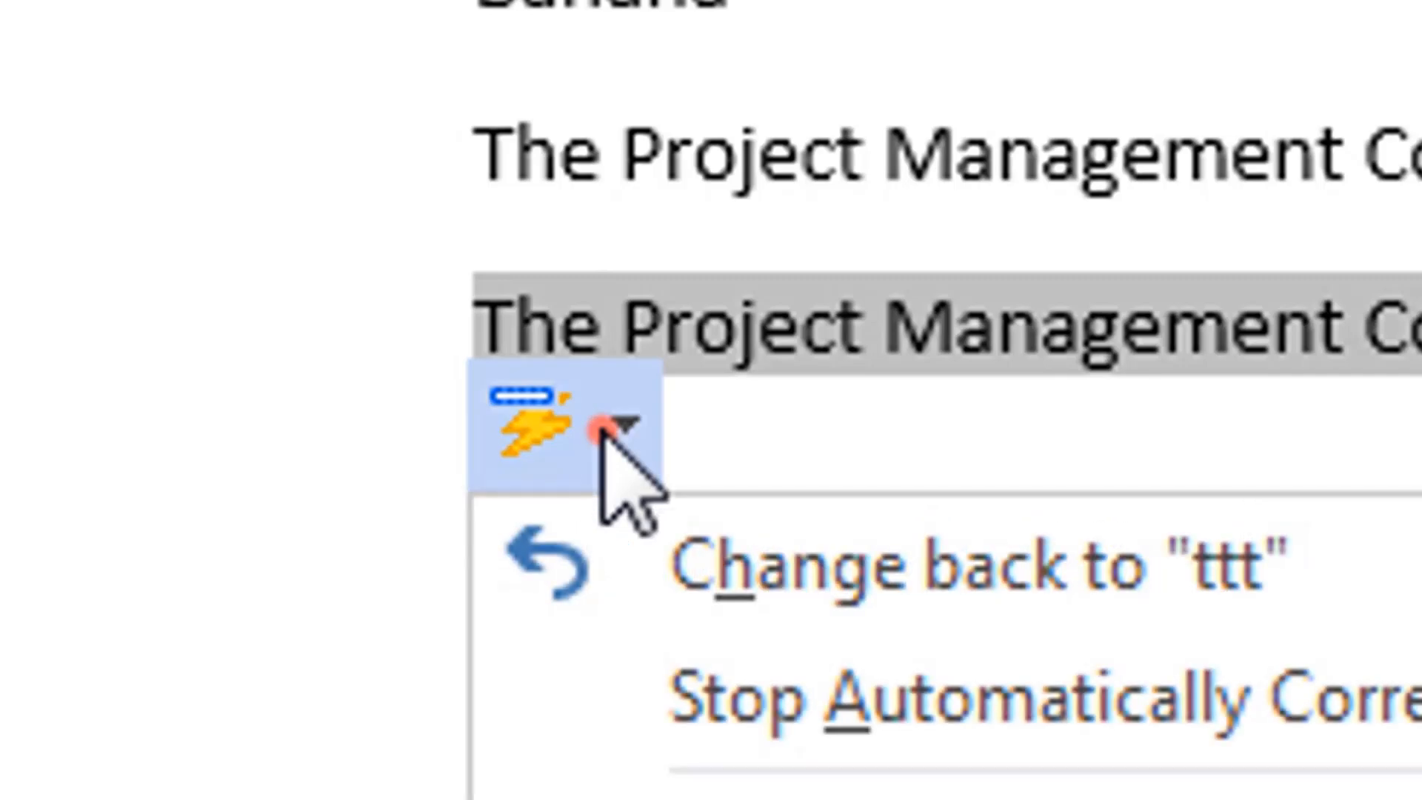
{"action": "left_click", "coordinate": [700, 554]}
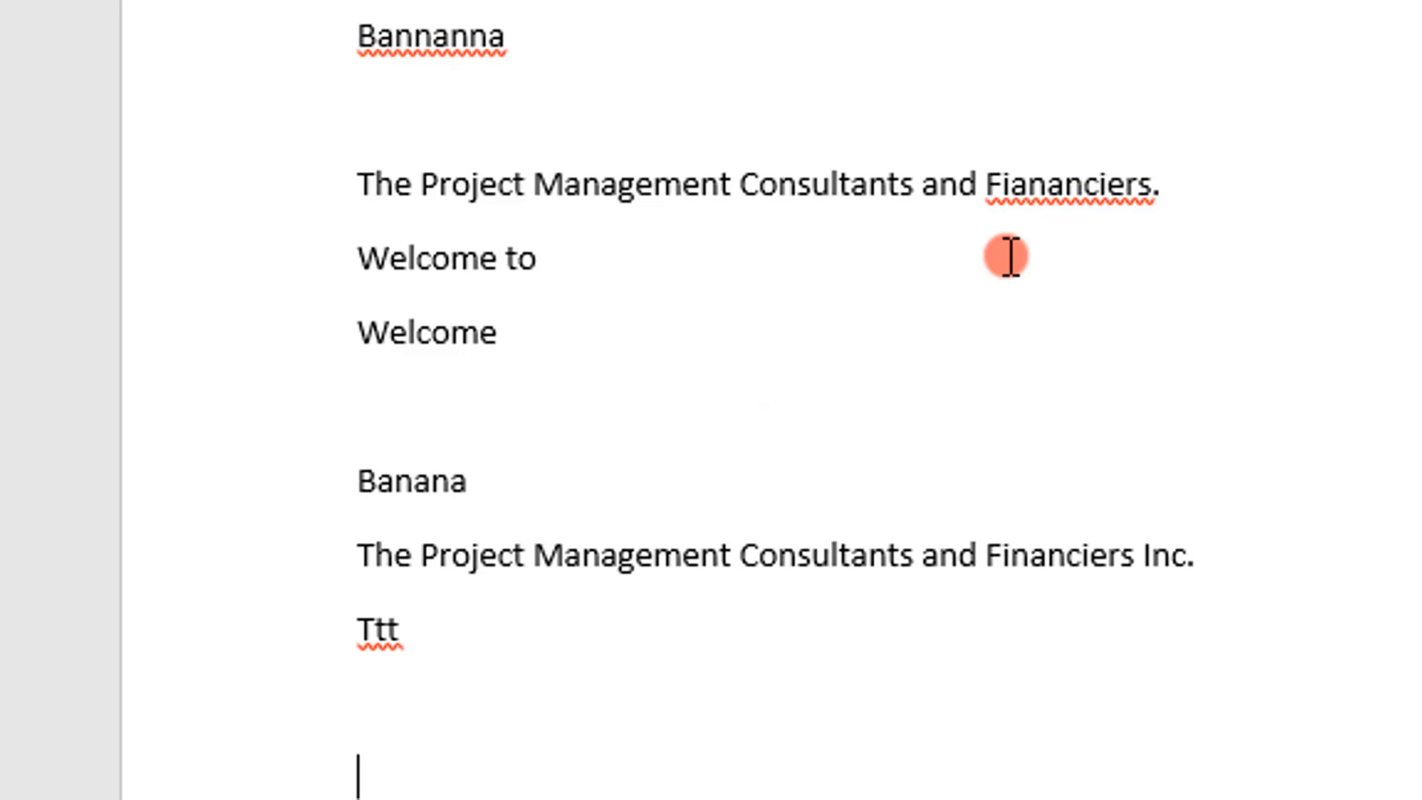
Step: Insert "January" and "December" on separate lines below "Ttt" by accepting the AutoComplete suggestions for "Janu" and "Dece"
{"action": "type", "text": "Ja"}
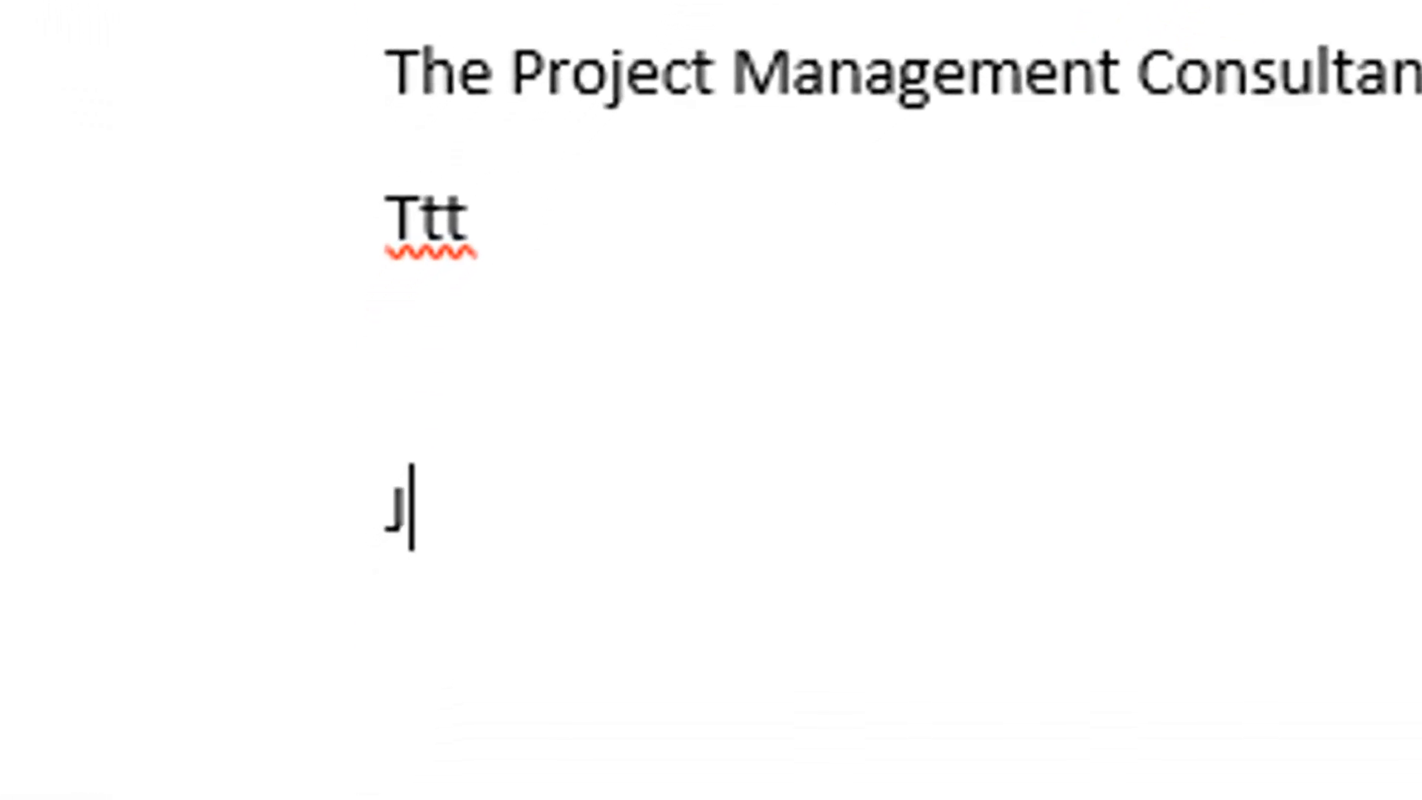
{"action": "type", "text": "n"}
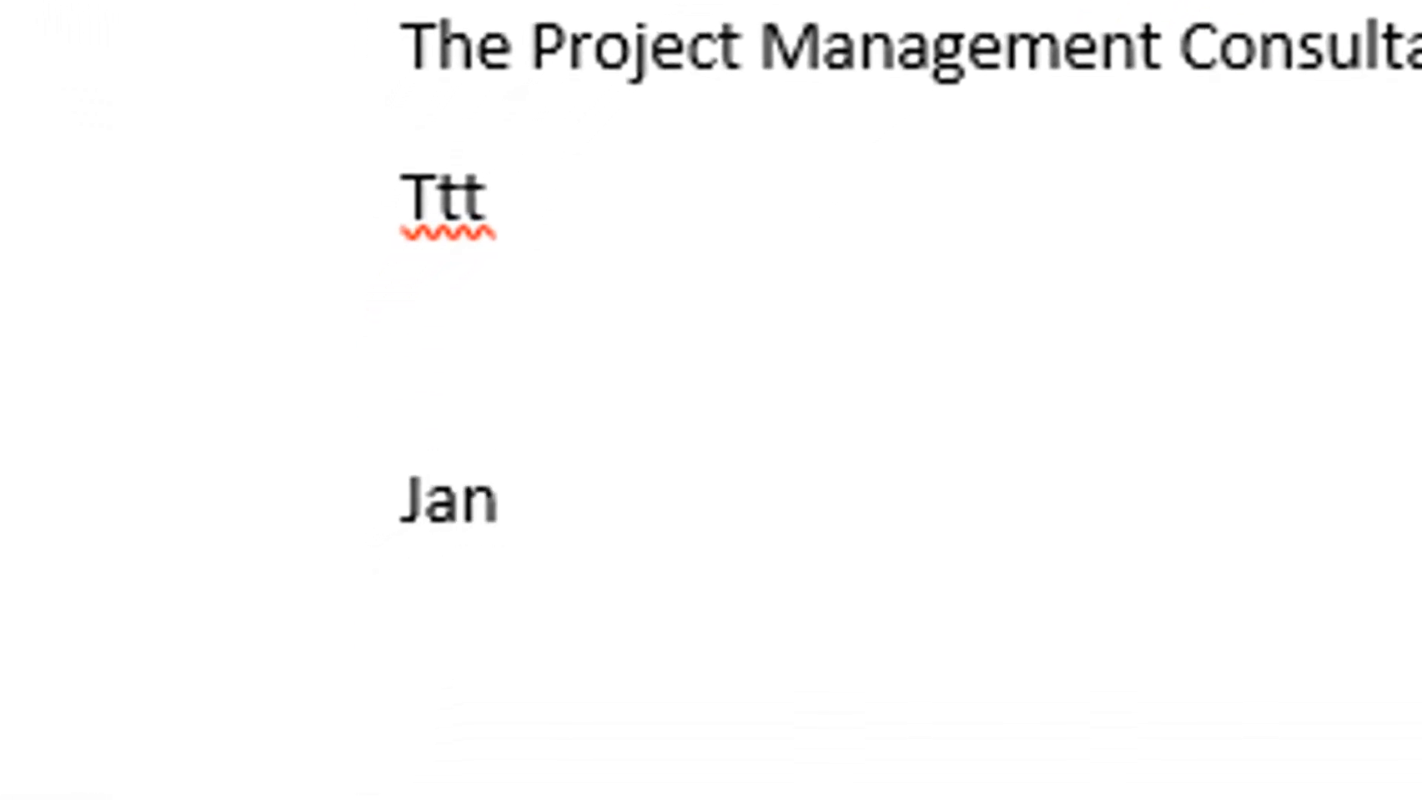
{"action": "type", "text": "u"}
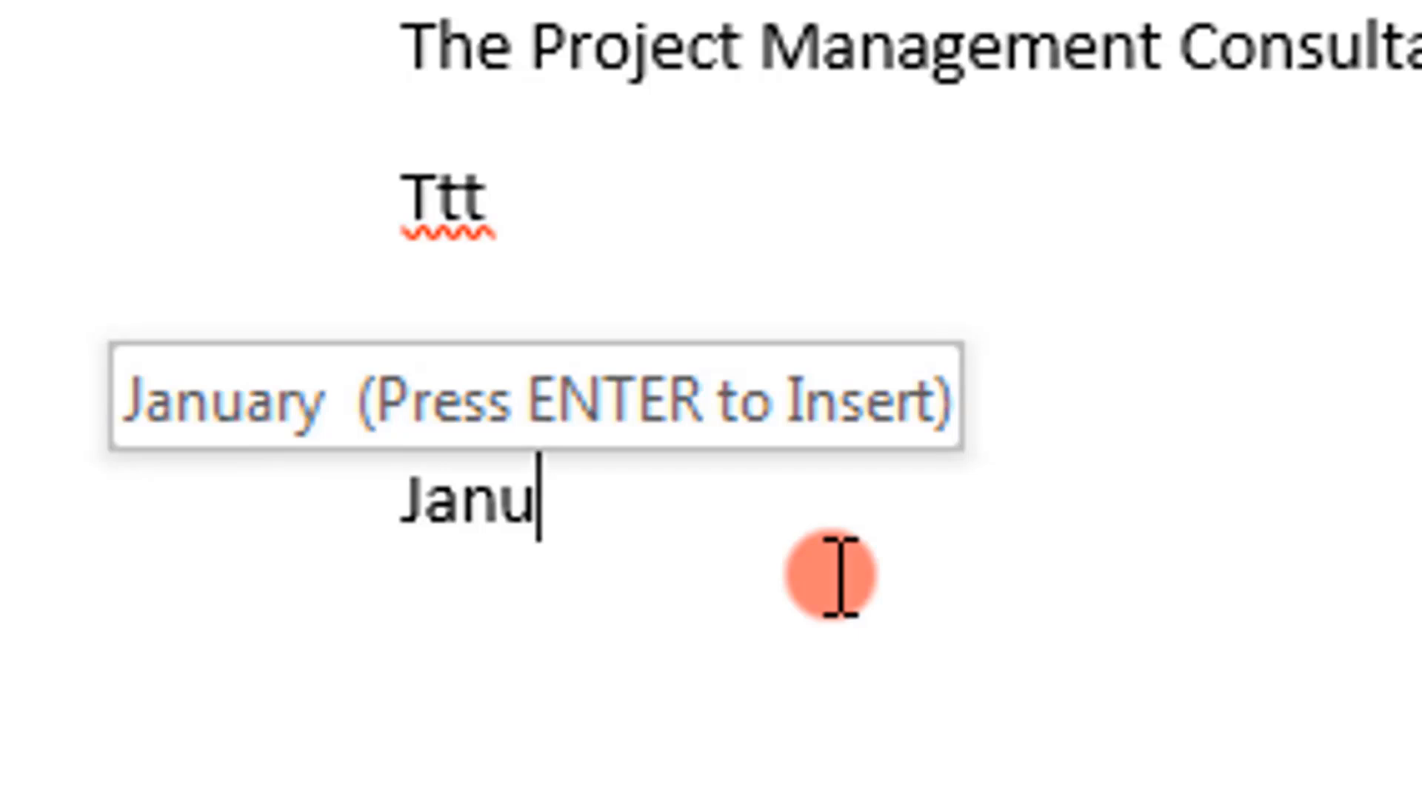
{"action": "key", "text": "Return"}
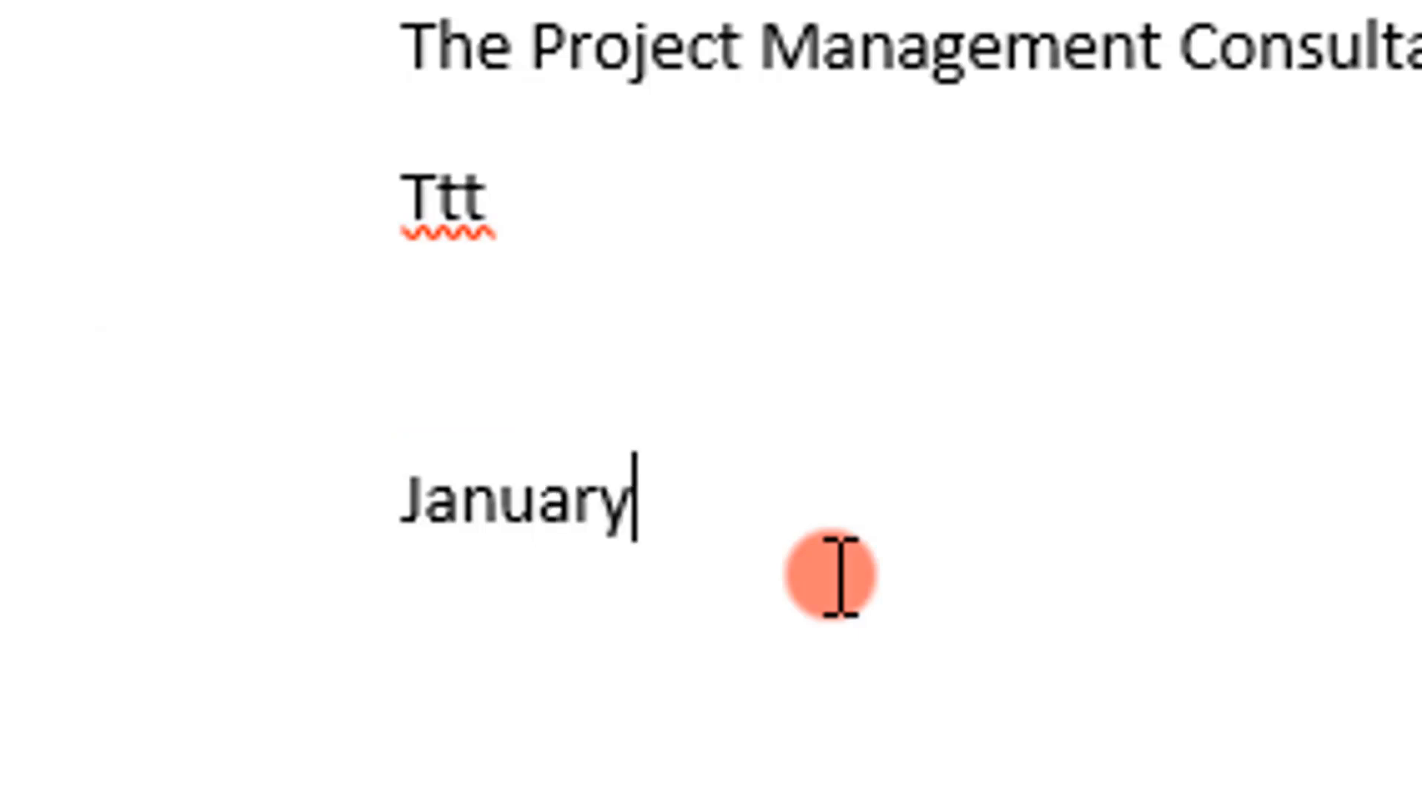
{"action": "key", "text": "Return"}
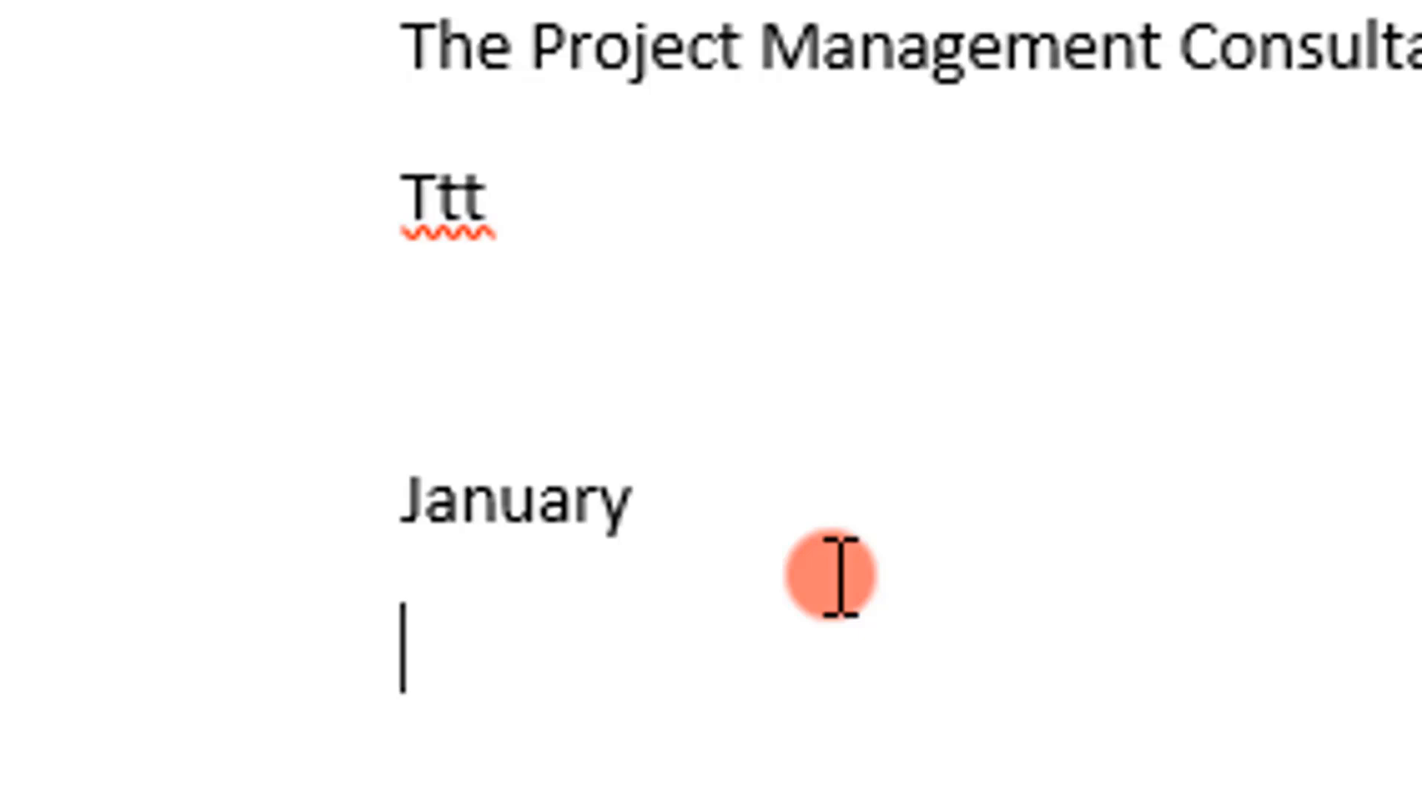
{"action": "type", "text": "Dece"}
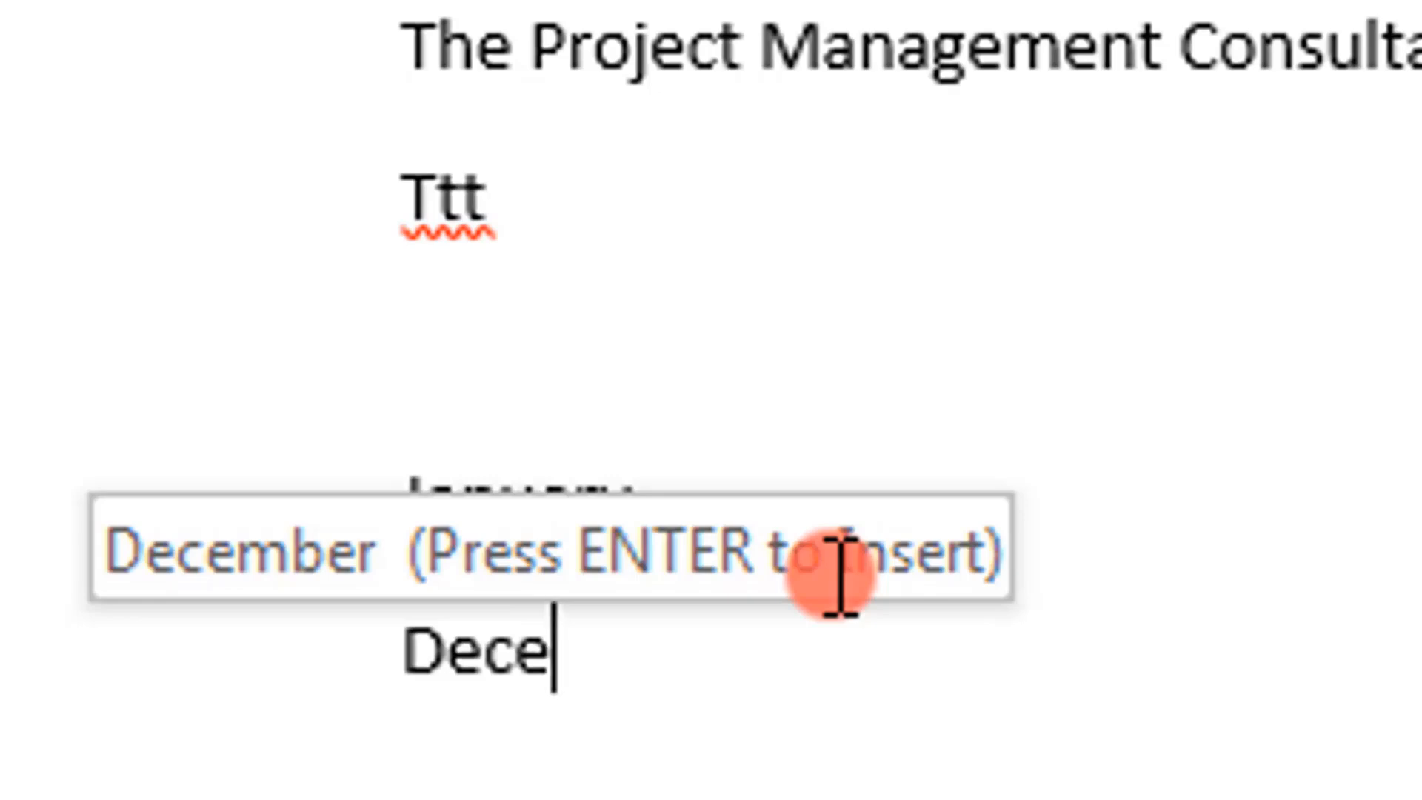
{"action": "key", "text": "Return"}
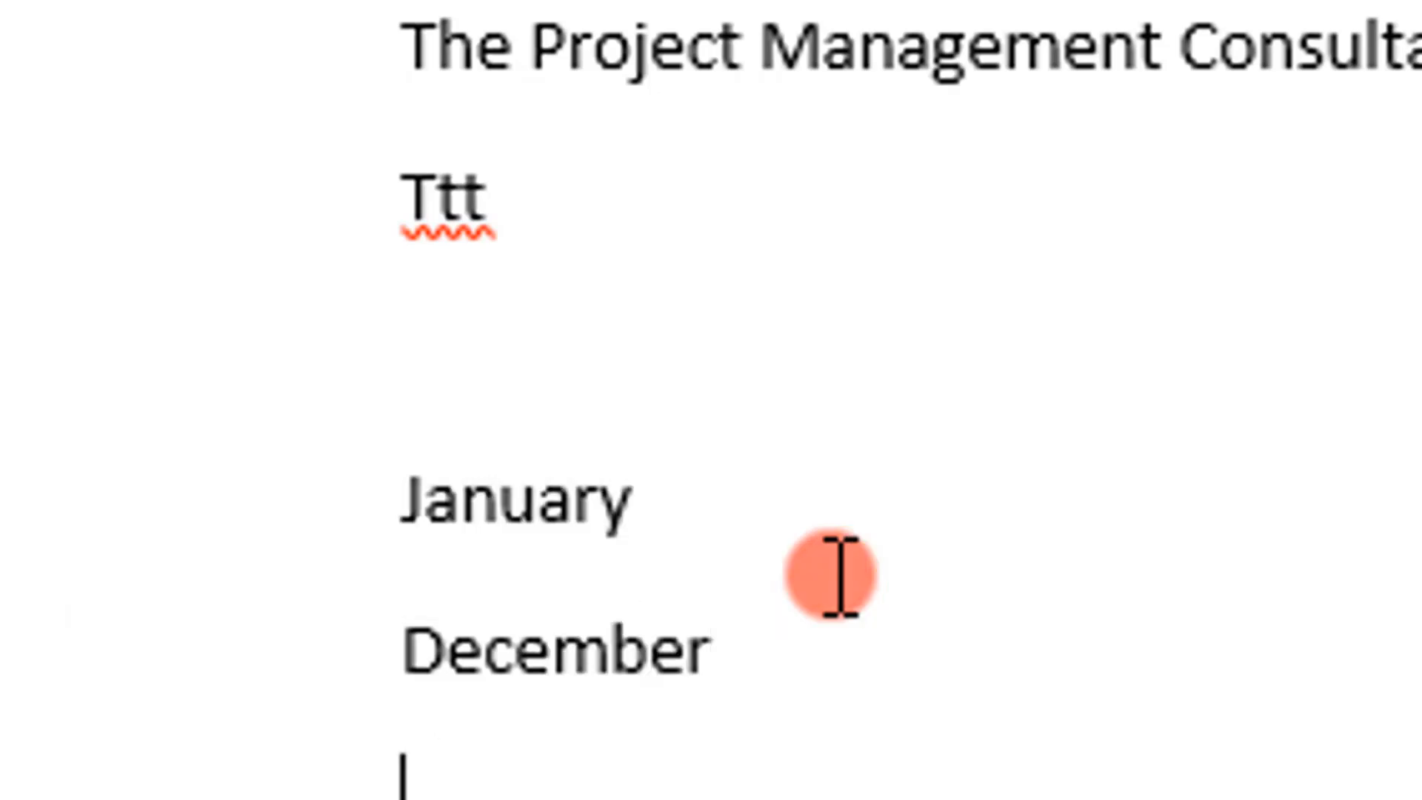
{"action": "type", "text": "organis"}
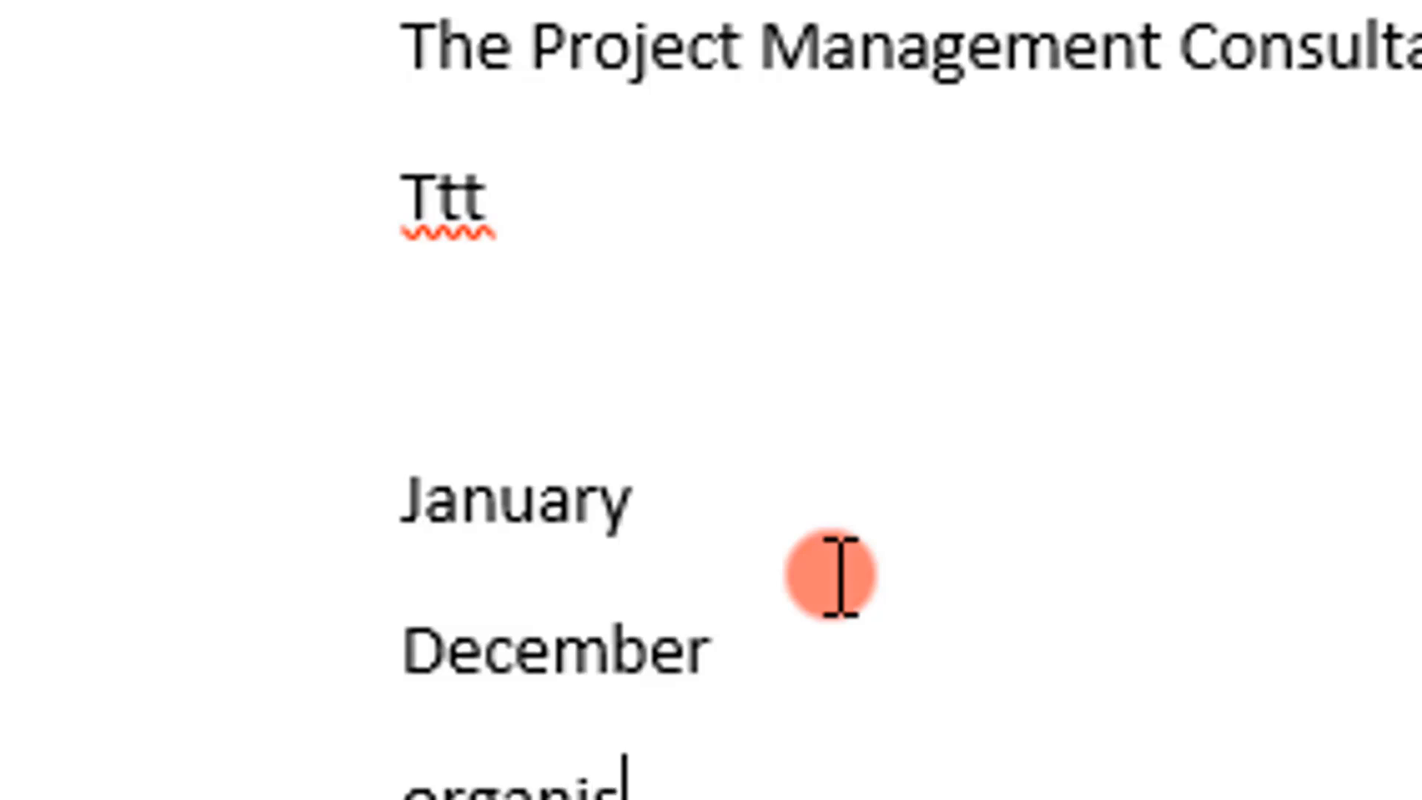
{"action": "key", "text": "BackSpace"}
{"action": "key", "text": "BackSpace"}
{"action": "key", "text": "BackSpace"}
{"action": "key", "text": "BackSpace"}
{"action": "key", "text": "BackSpace"}
{"action": "key", "text": "BackSpace"}
{"action": "key", "text": "BackSpace"}
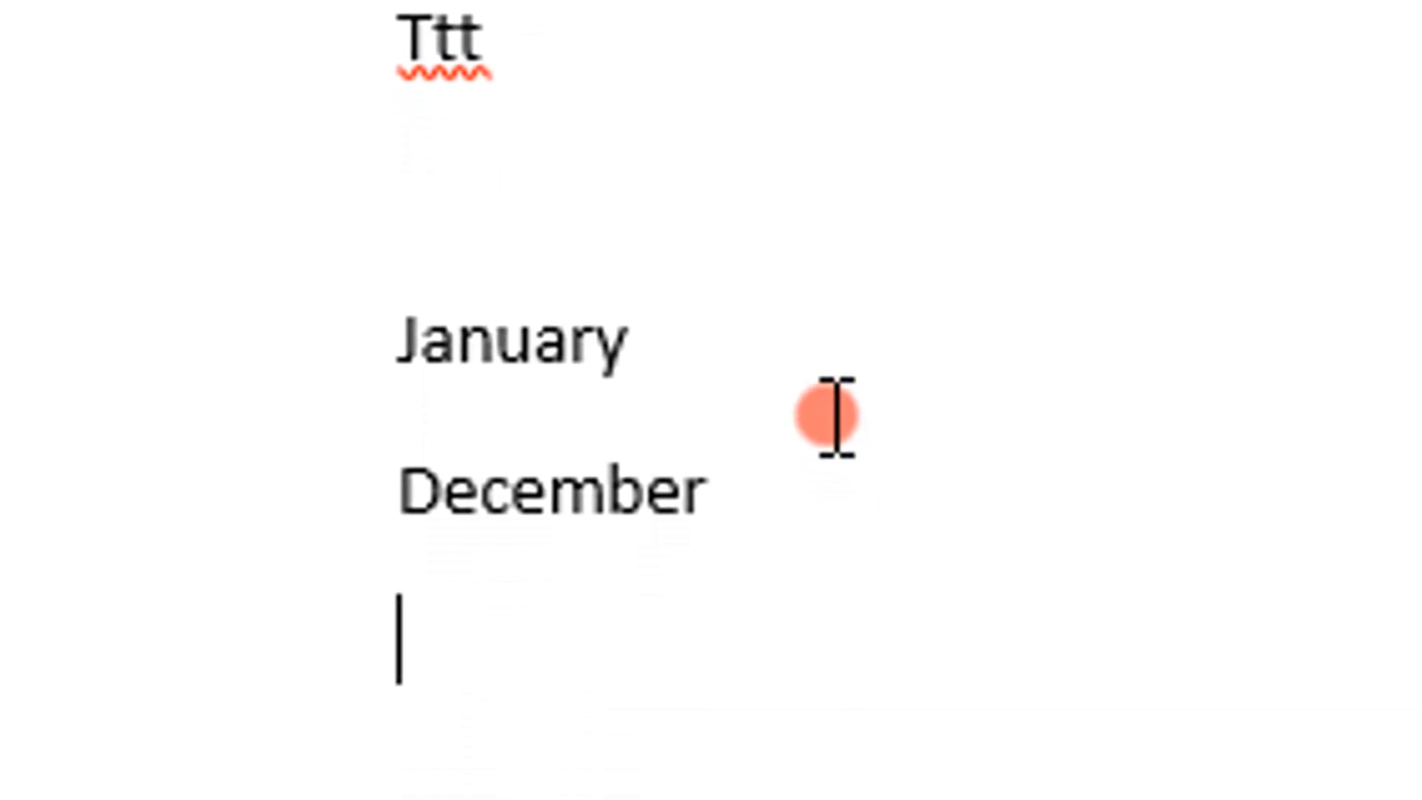
Step: Enter "Octopus" on the line below "December", passing over the AutoComplete suggestion for "October"
{"action": "type", "text": "o"}
{"action": "key", "text": "BackSpace"}
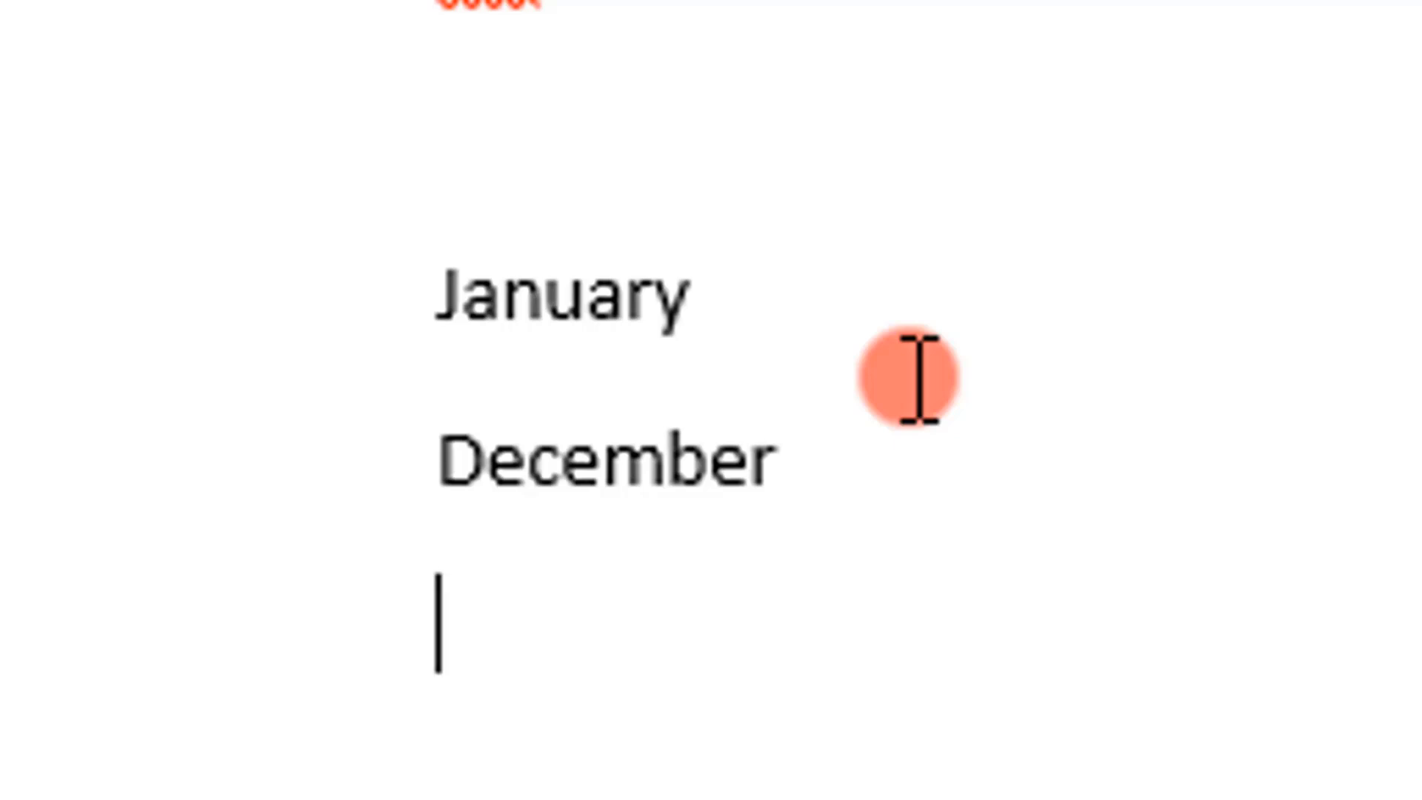
{"action": "type", "text": "Octo"}
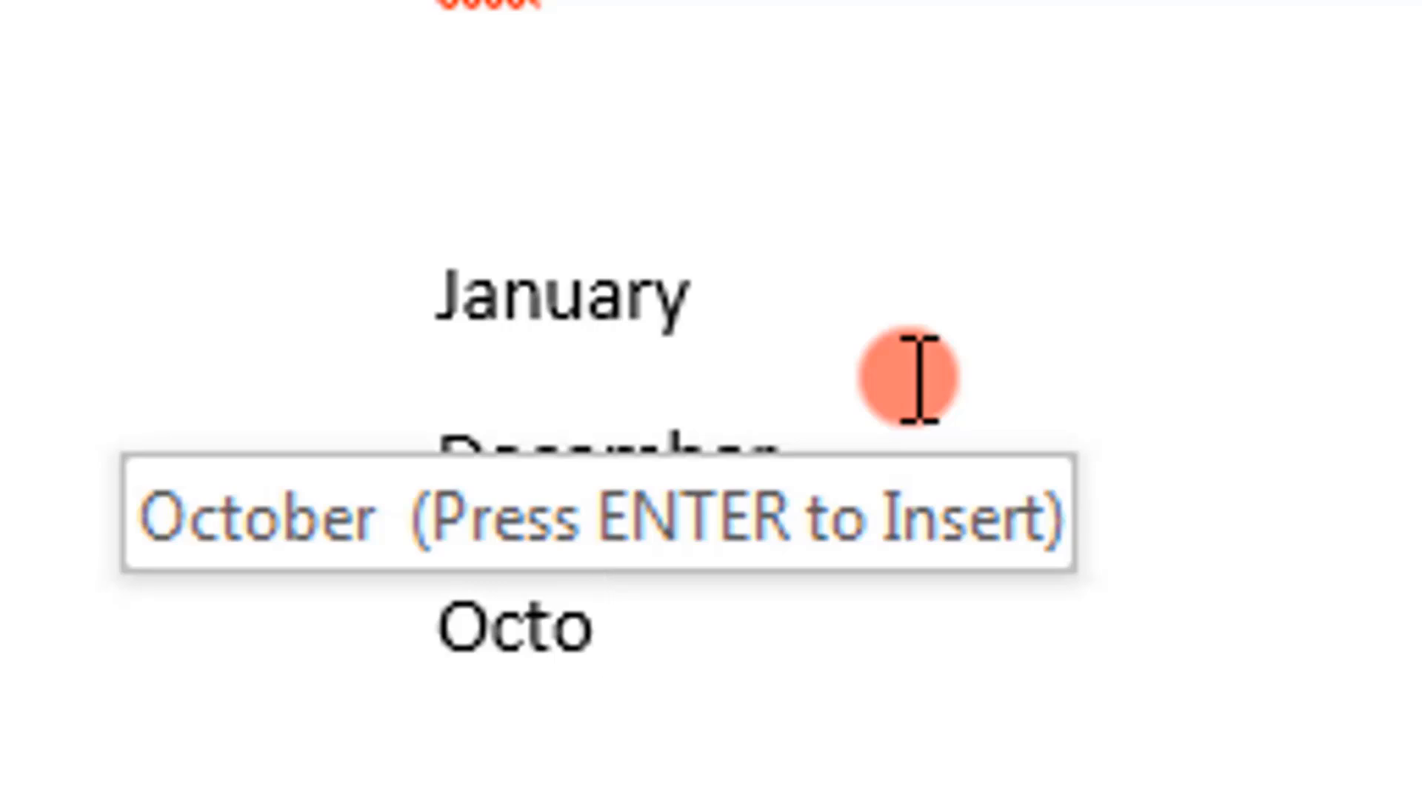
{"action": "key", "text": "BackSpace"}
{"action": "key", "text": "BackSpace"}
{"action": "key", "text": "BackSpace"}
{"action": "key", "text": "BackSpace"}
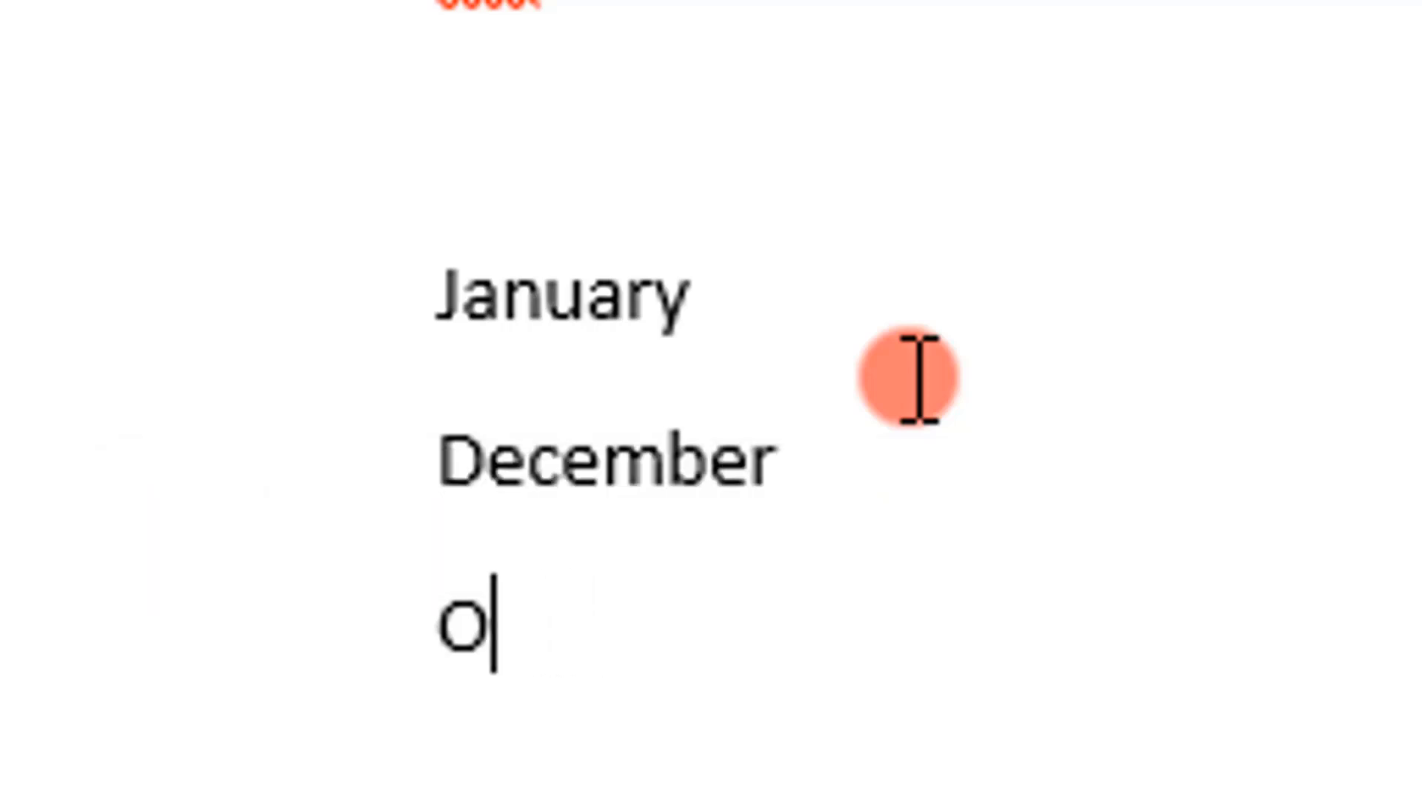
{"action": "type", "text": "Oct"}
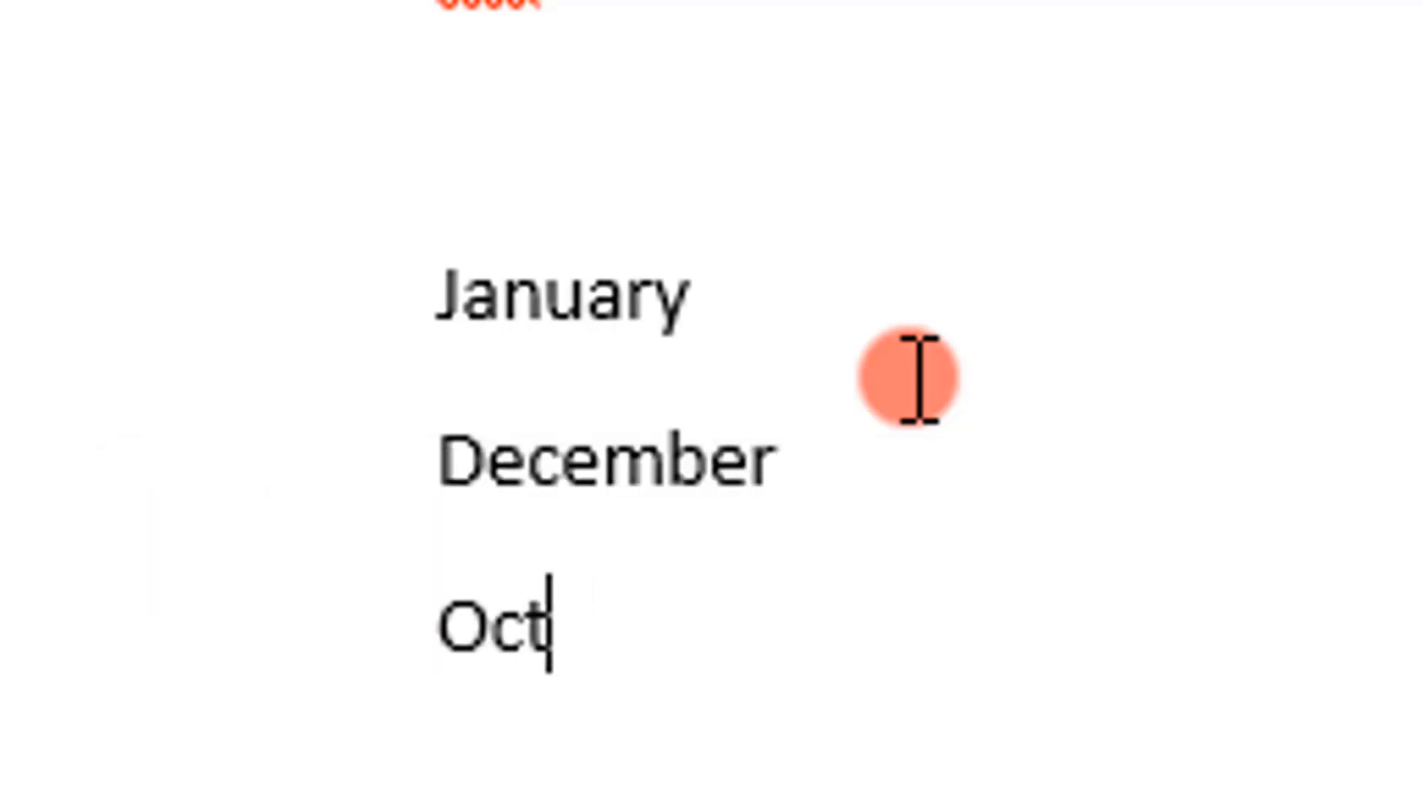
{"action": "type", "text": "o"}
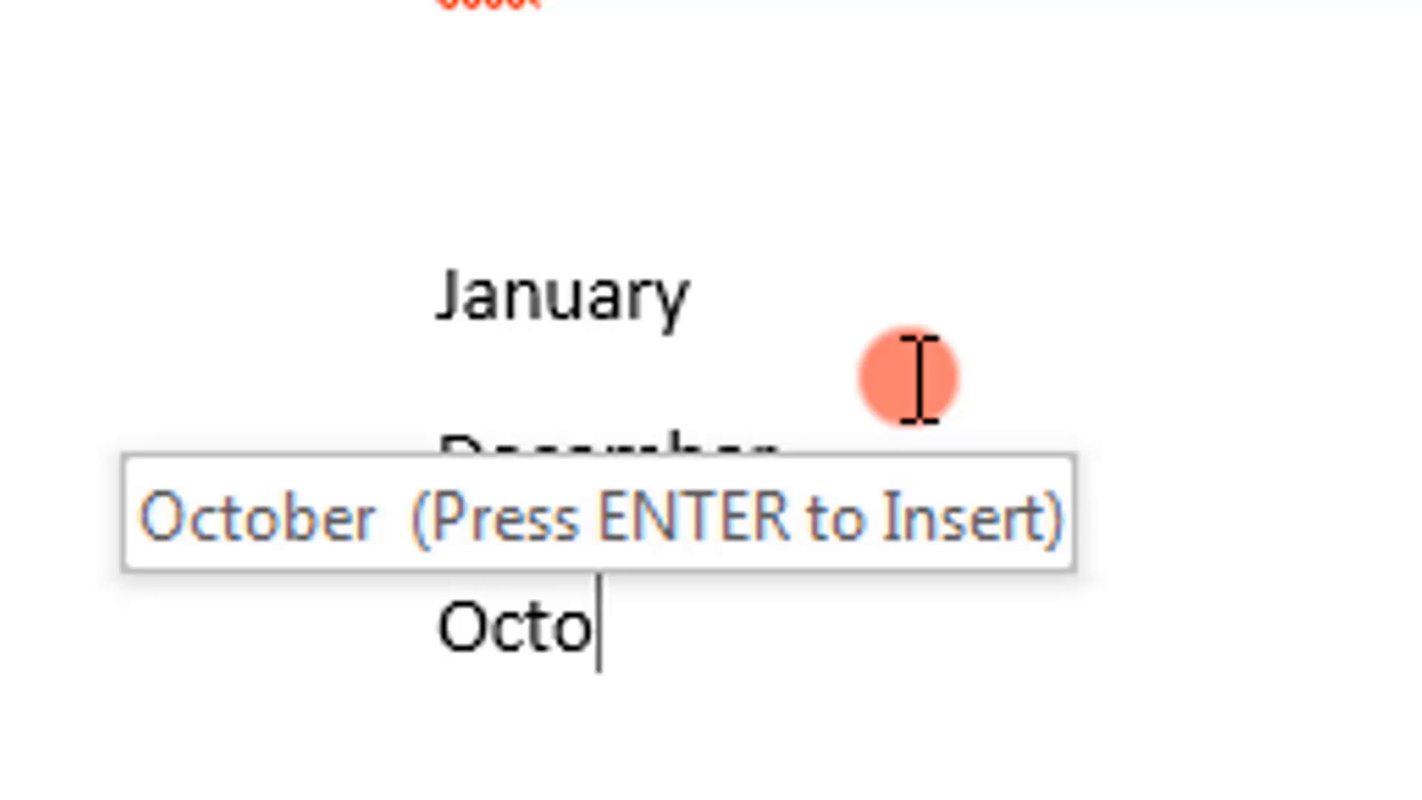
{"action": "type", "text": "pus"}
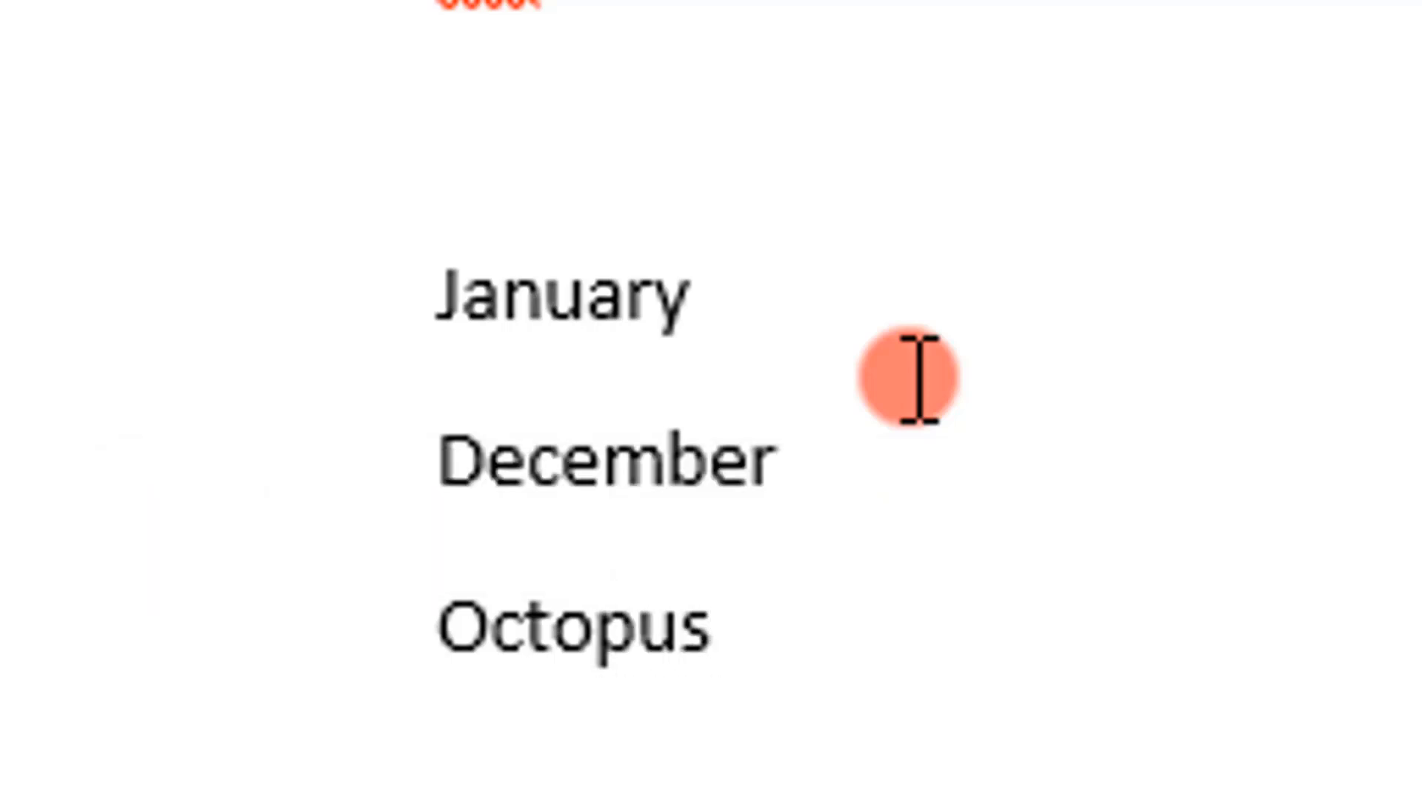
Step: Replace "Octopus" with "October" by accepting the AutoComplete suggestion for "Octo", and start a new line below it
{"action": "key", "text": "BackSpace"}
{"action": "key", "text": "BackSpace"}
{"action": "key", "text": "BackSpace"}
{"action": "key", "text": "BackSpace"}
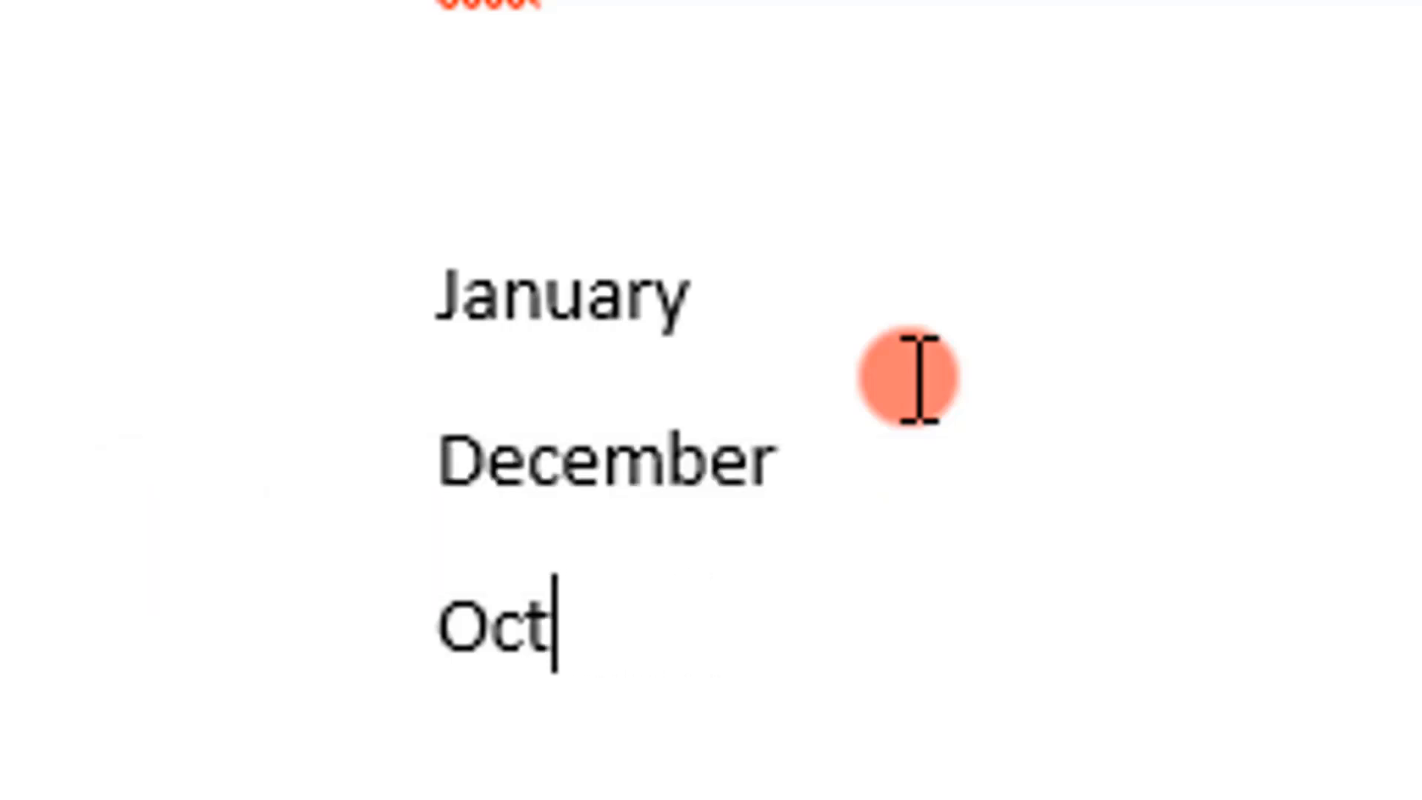
{"action": "type", "text": "o"}
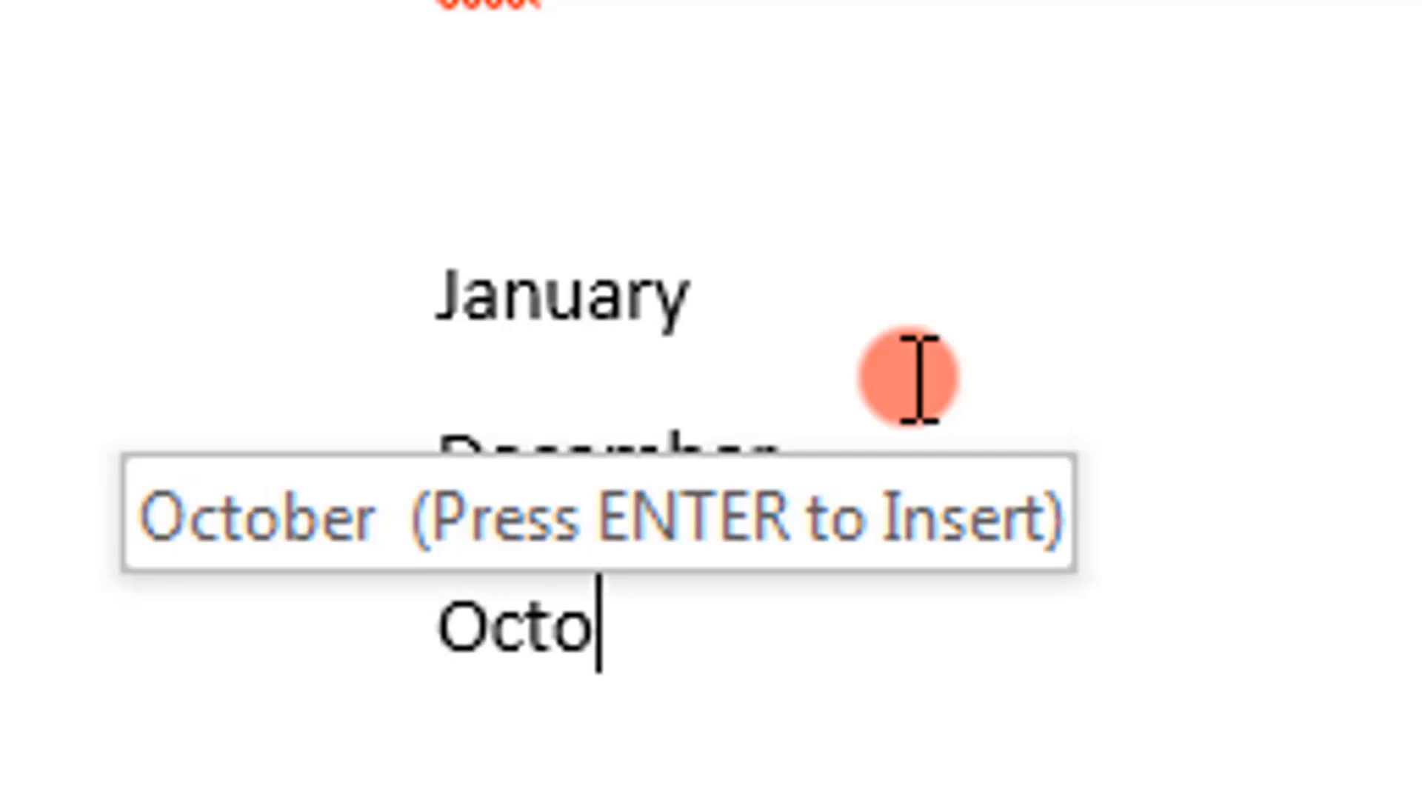
{"action": "key", "text": "Return"}
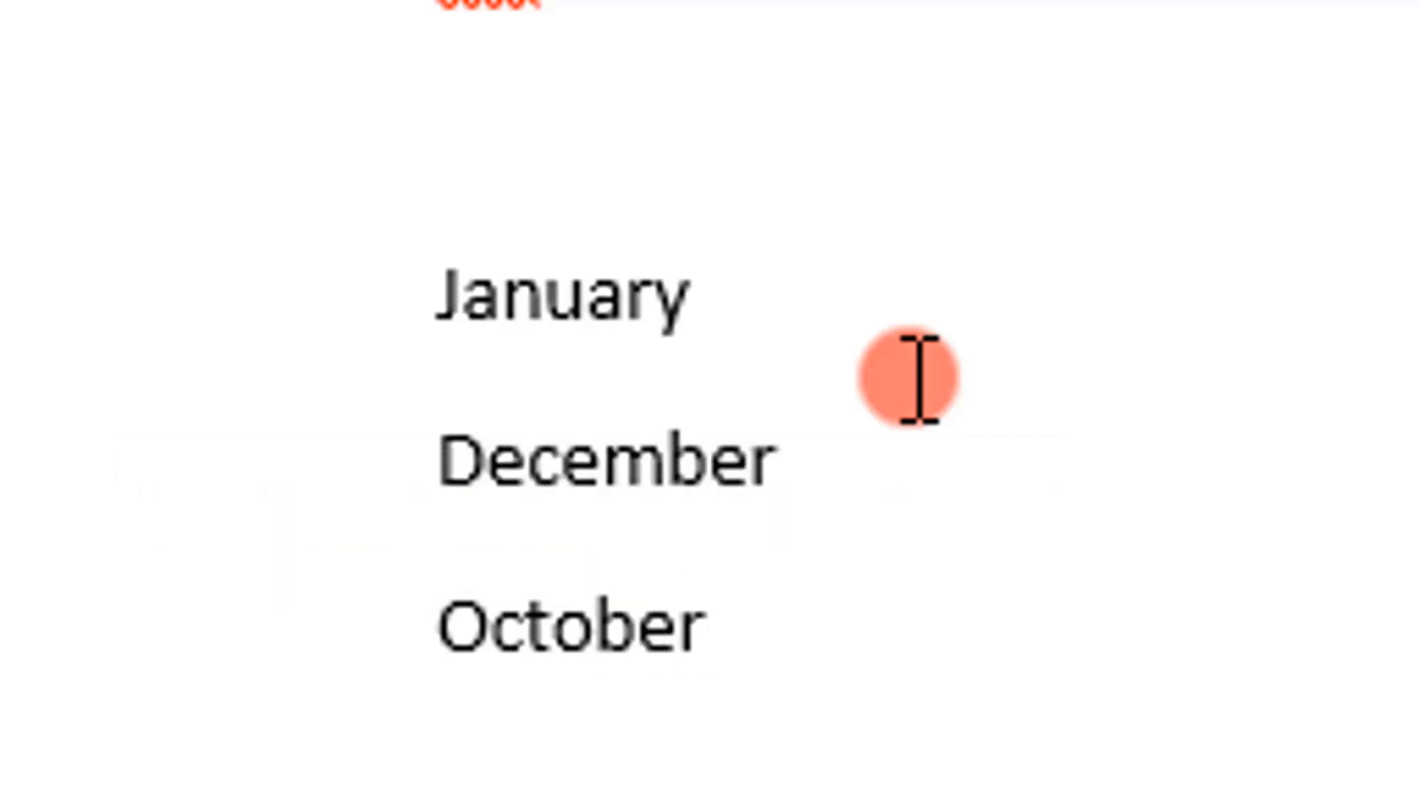
{"action": "key", "text": "Return"}
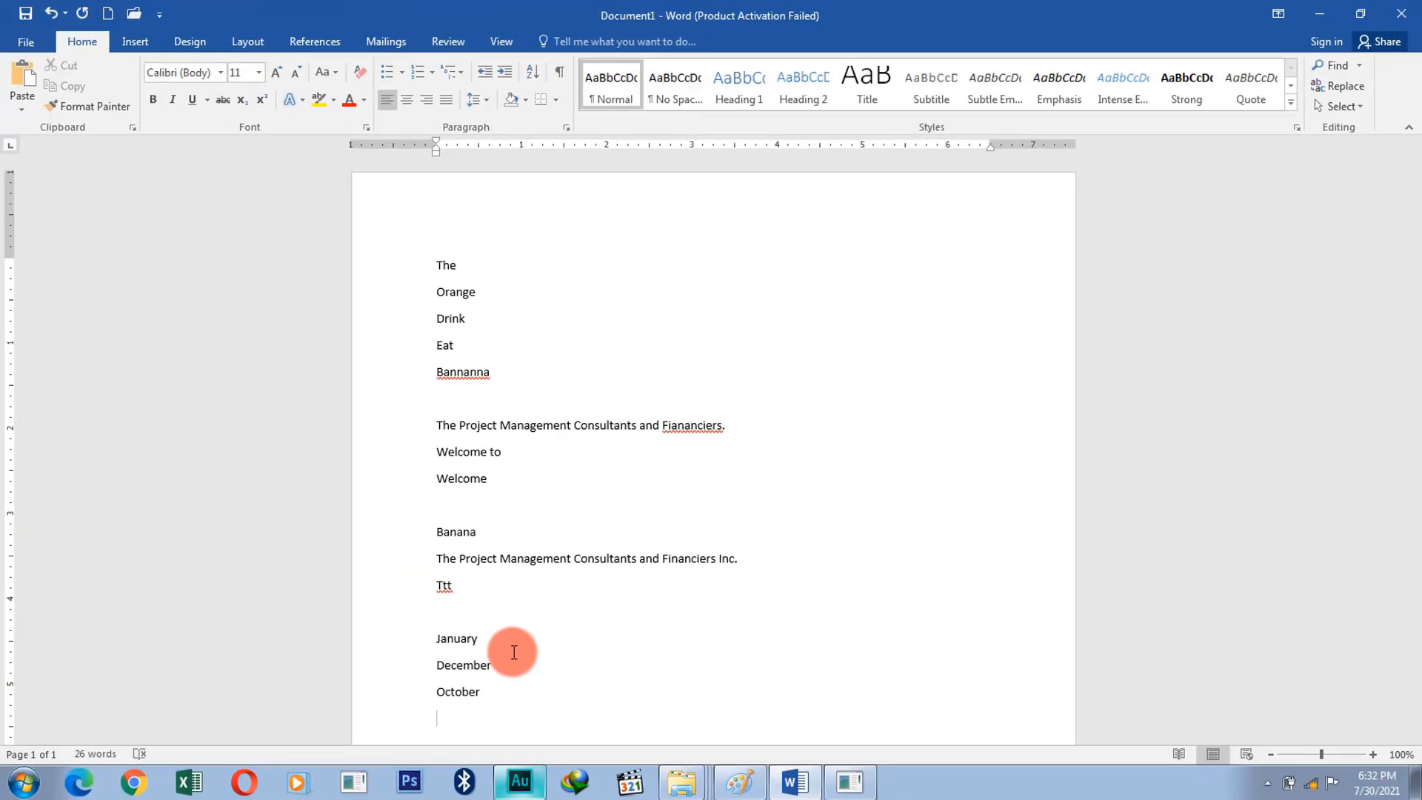